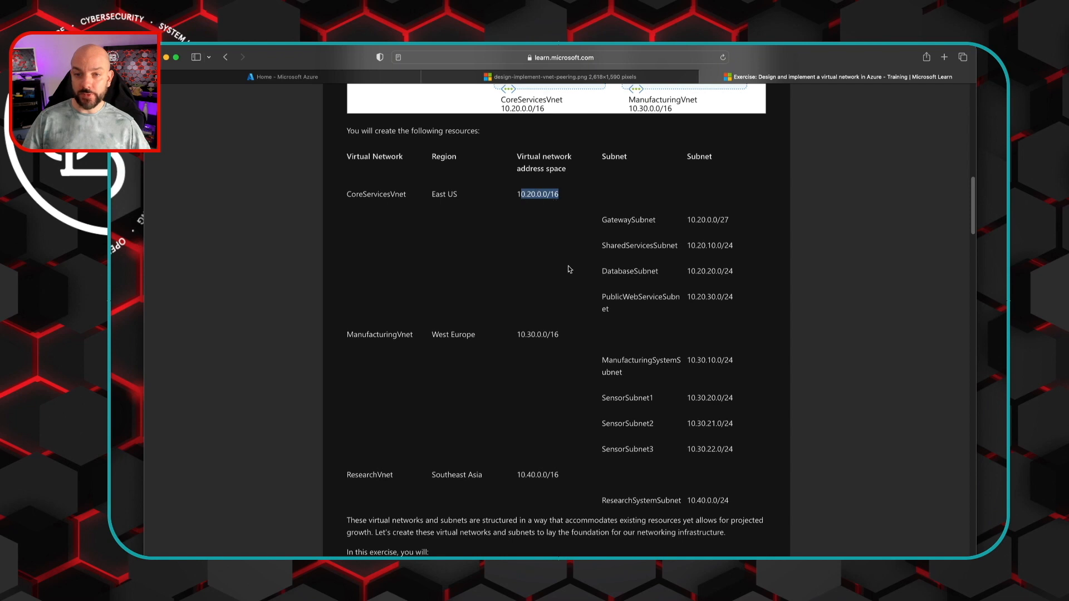
Read the exercise's task list and the resource group settings given for Task 1
scroll(568, 268, down, 5)
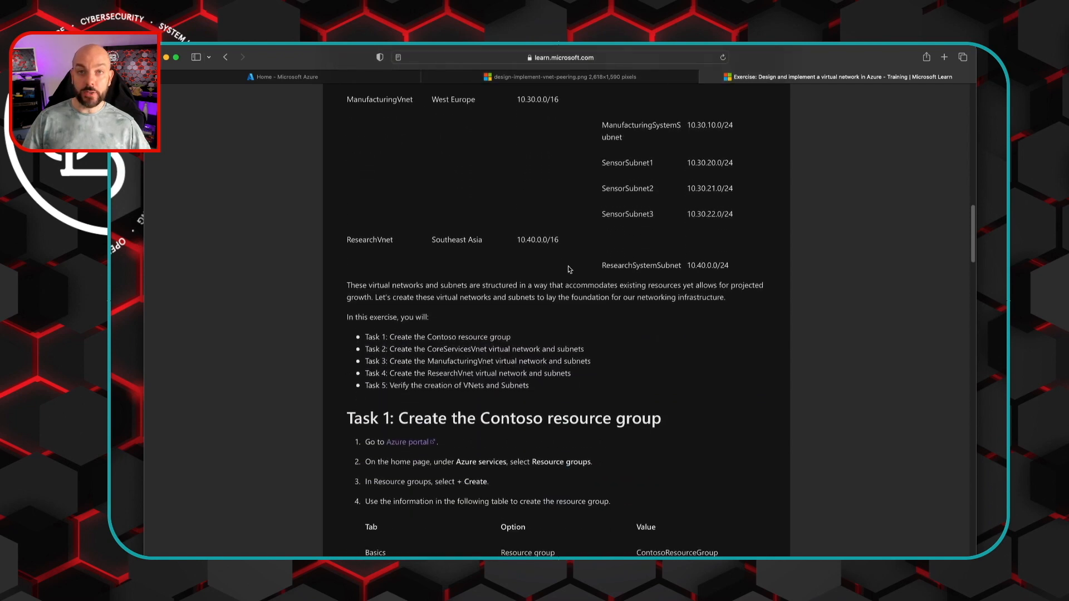
scroll(569, 269, down, 2)
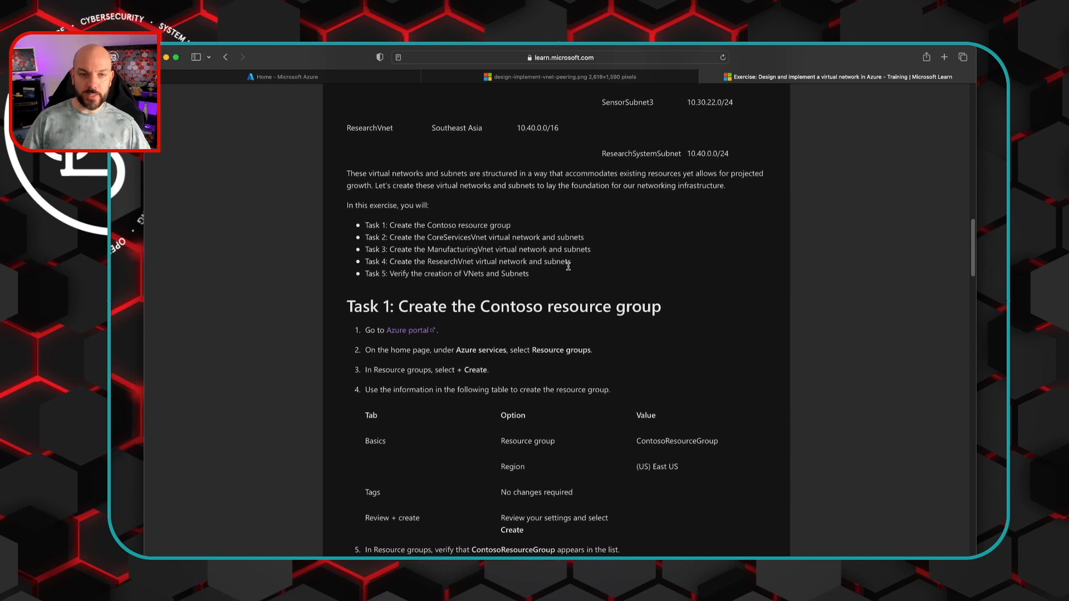
scroll(584, 266, up, 1)
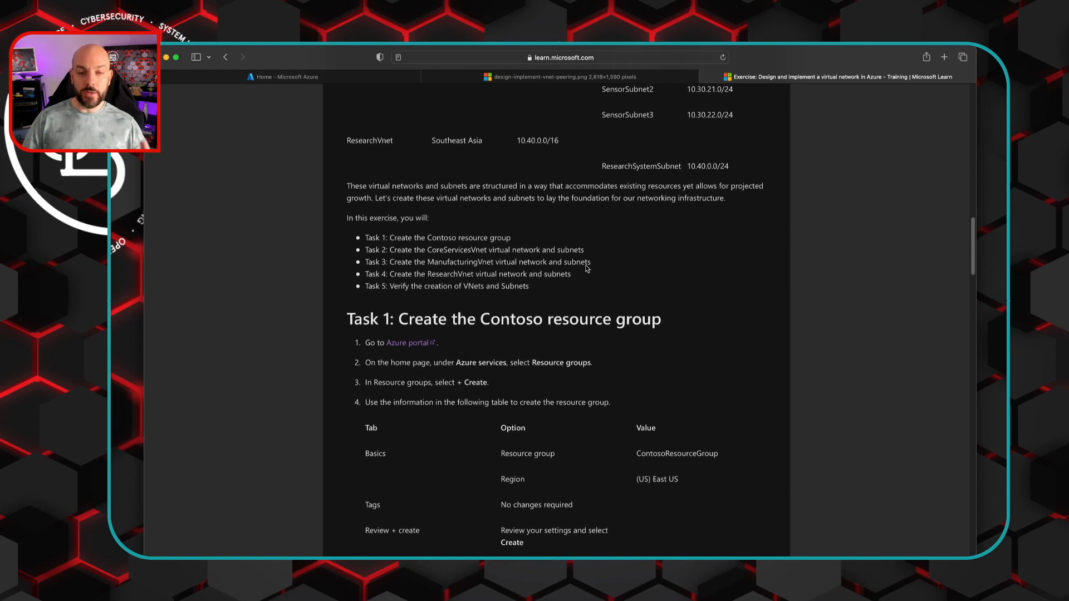
scroll(585, 266, down, 1)
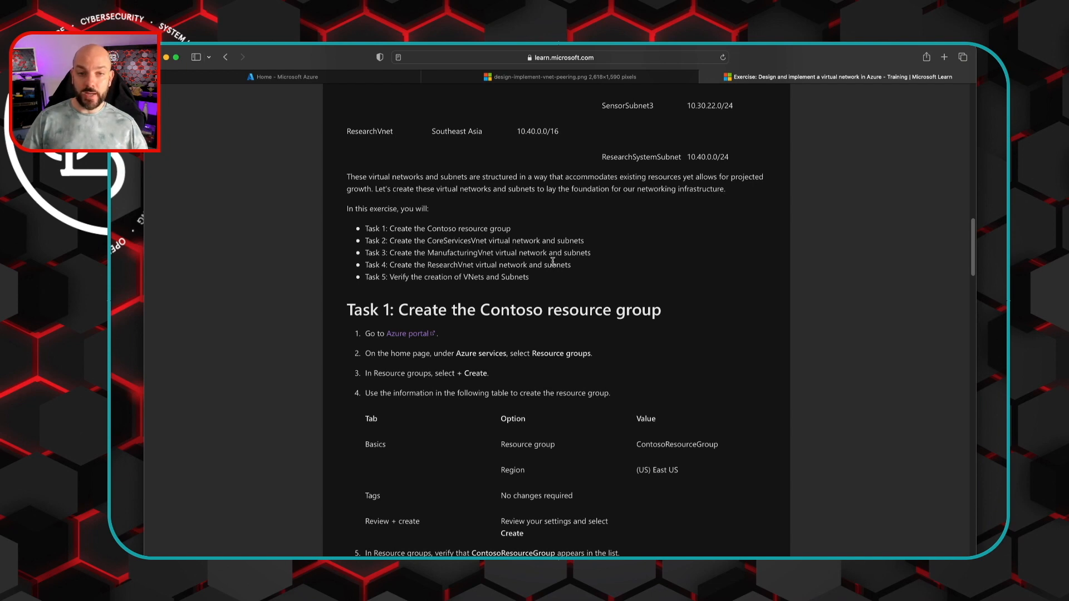
scroll(553, 262, down, 4)
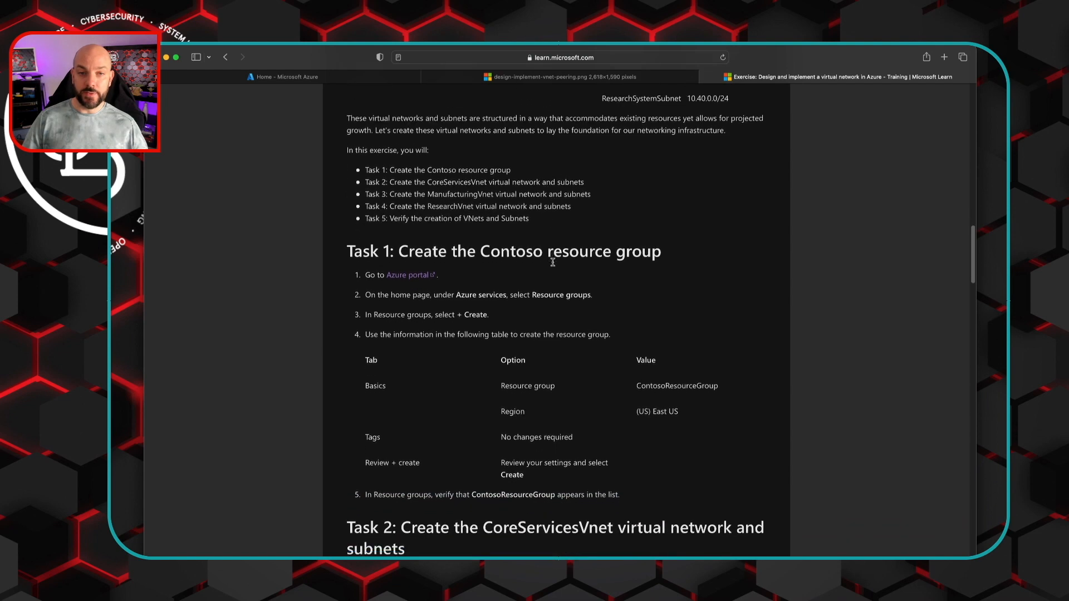
scroll(552, 262, down, 1)
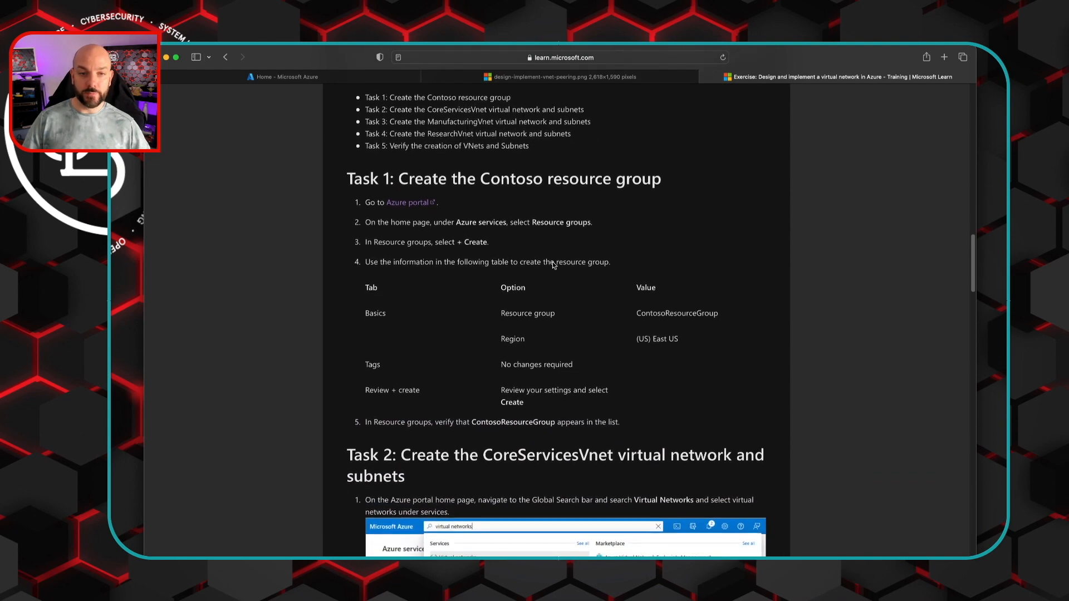
Switch to the Azure portal and start a new resource group under Azure subscription 1
click(315, 82)
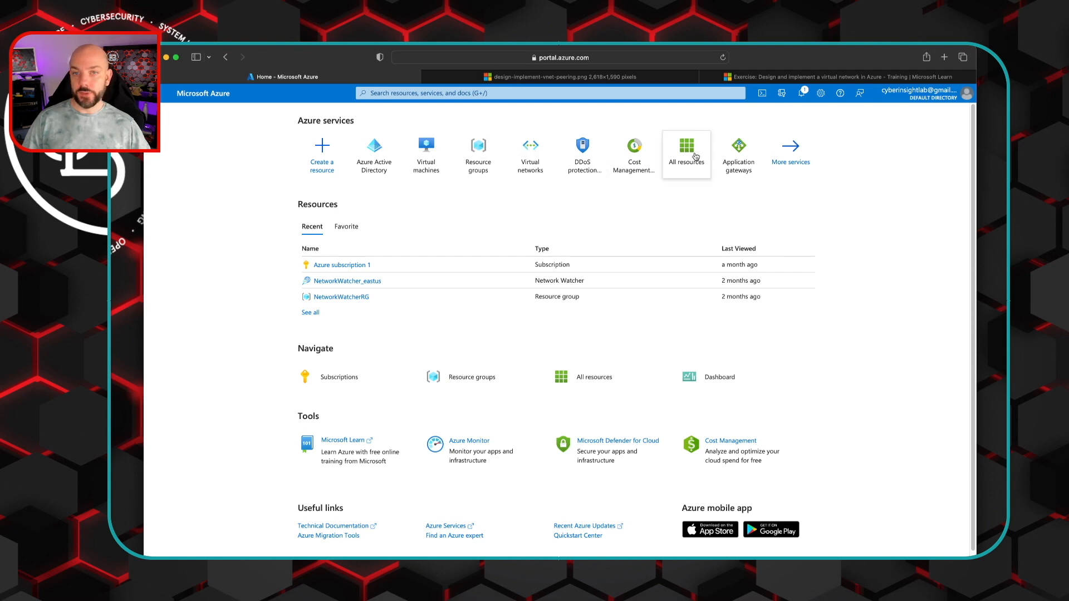
mouse_move(430, 164)
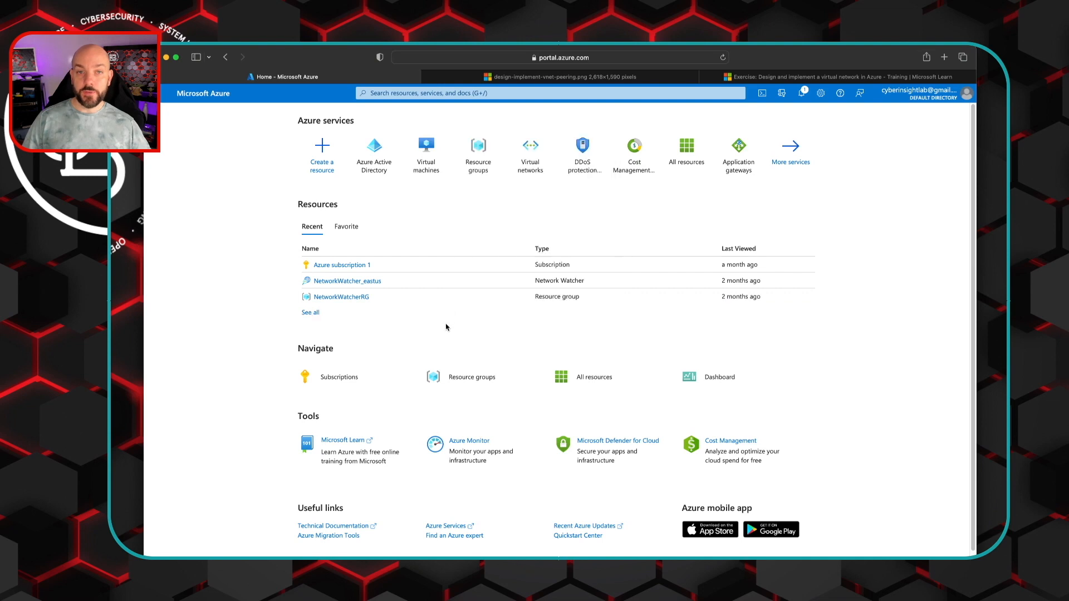
click(479, 154)
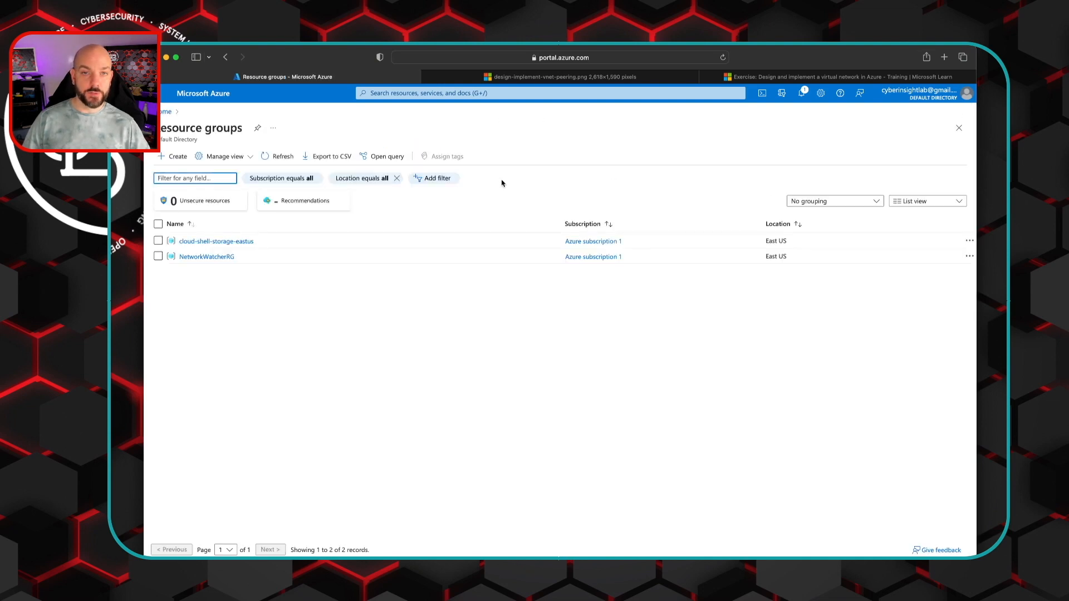
click(172, 157)
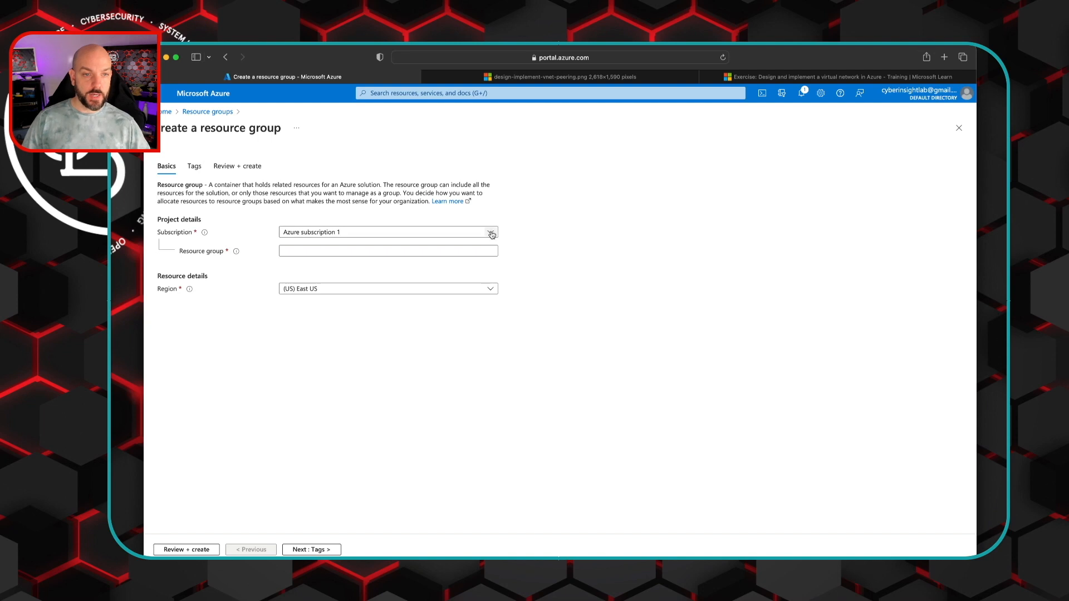
click(343, 232)
click(705, 288)
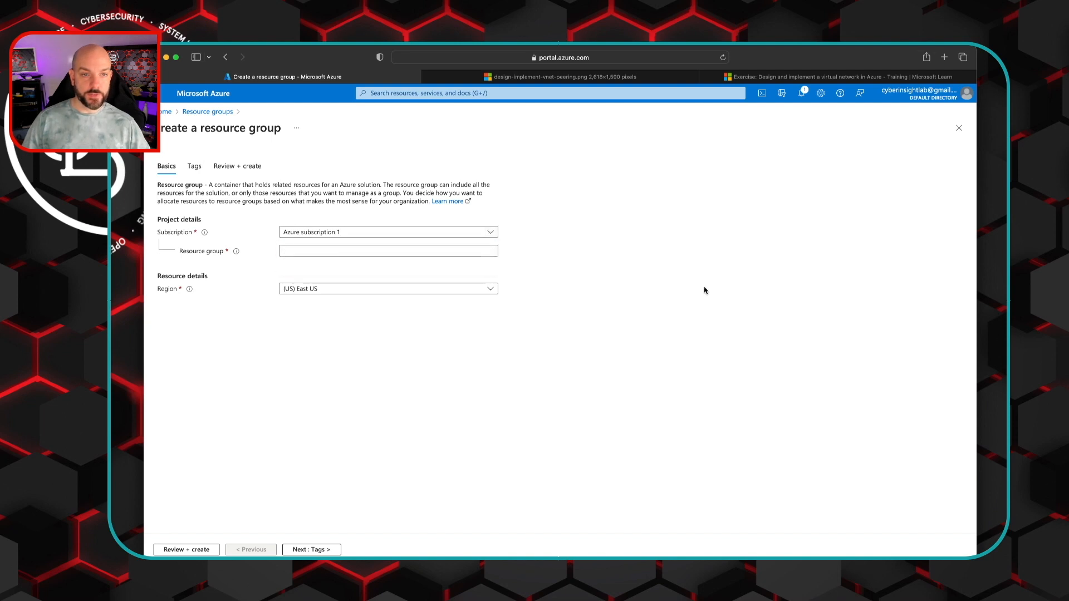
Name the new resource group CyberInsightLab
click(362, 253)
text(CyberInsight_)
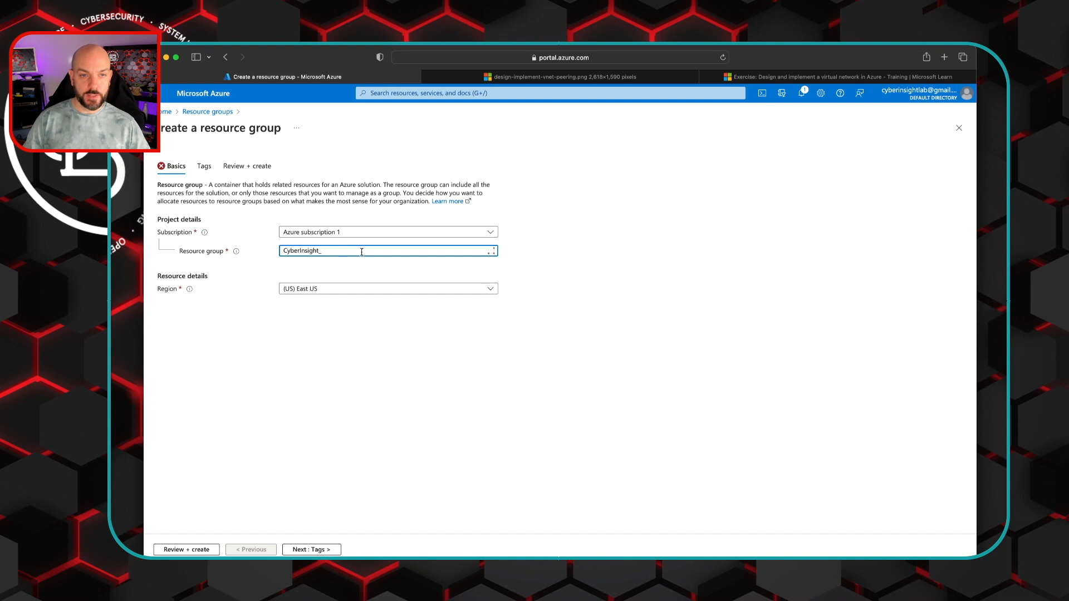
key(BackSpace)
text(L)
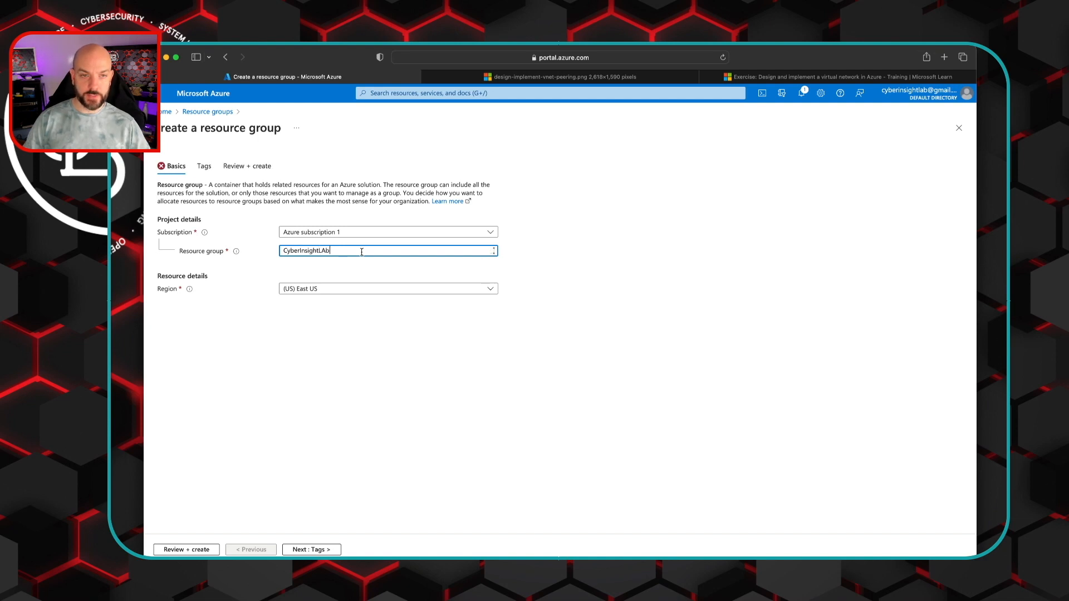
text(Ab)
key(BackSpace)
key(BackSpace)
text(ab)
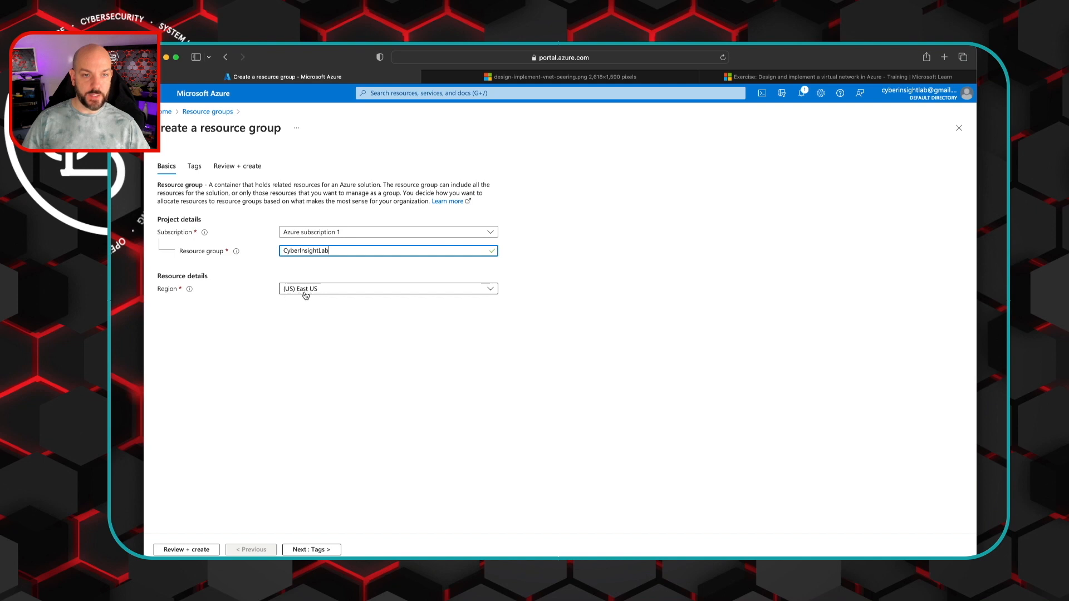
Review and create the CyberInsightLab resource group in East US, and dismiss the notification
click(198, 551)
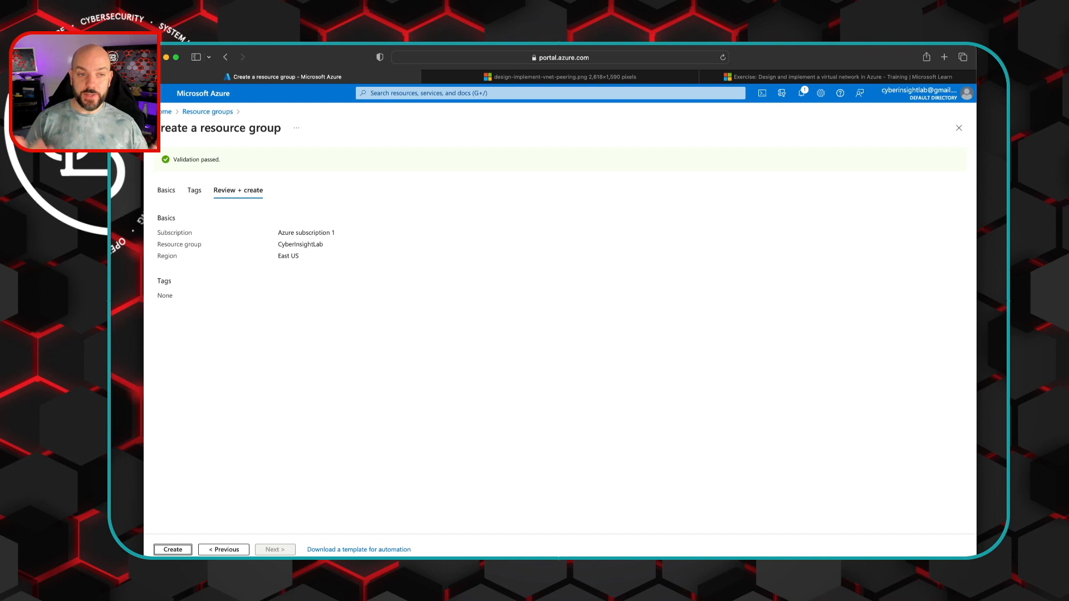
click(173, 550)
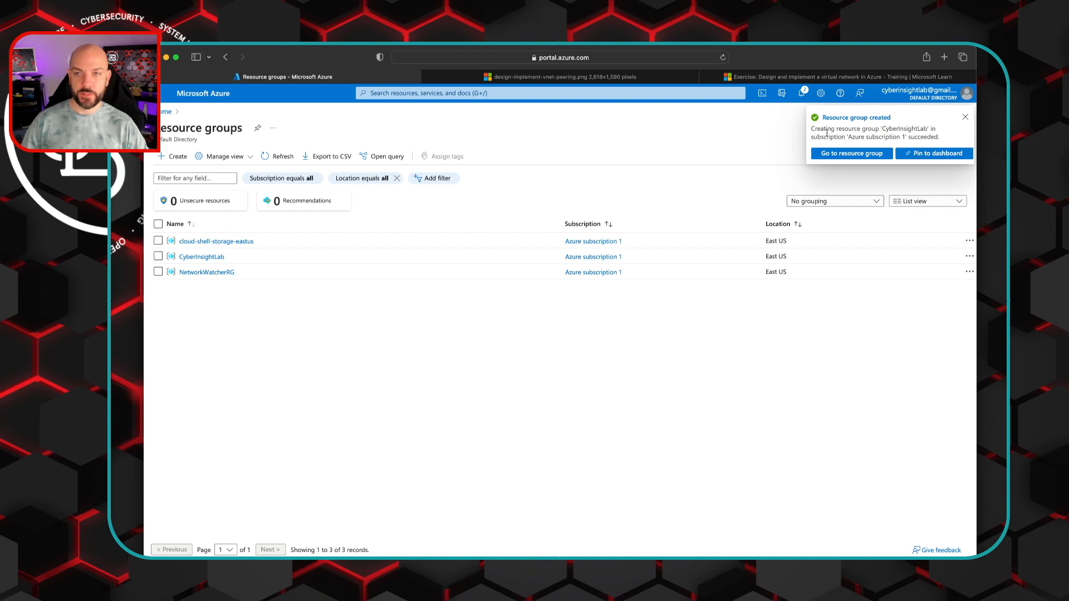
click(966, 119)
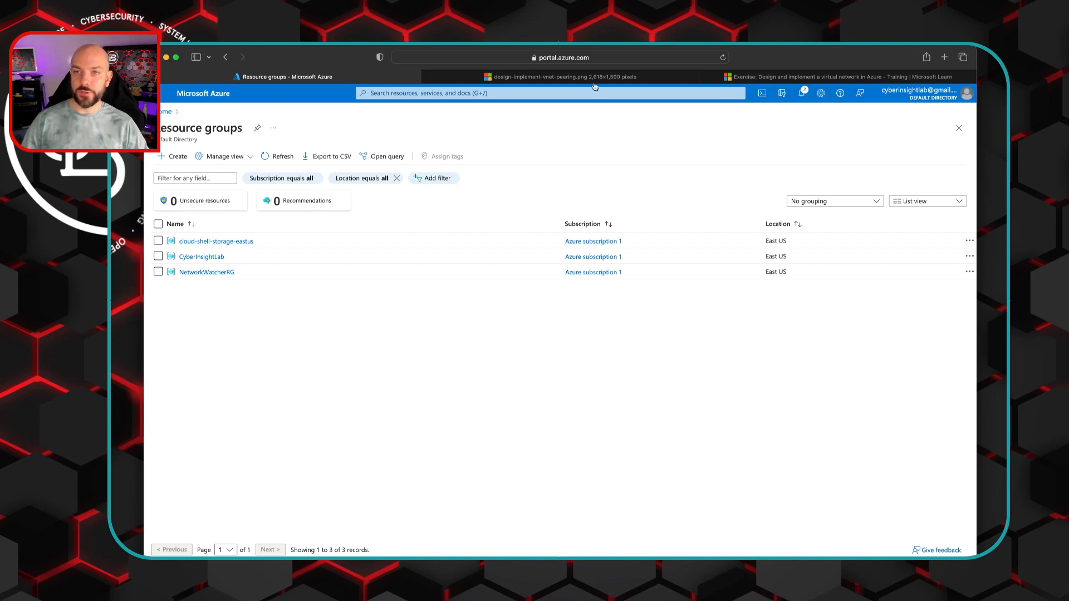
Switch to the Microsoft Learn exercise and read the Task 2 settings for the CoreServicesVnet virtual network and its subnets
click(790, 80)
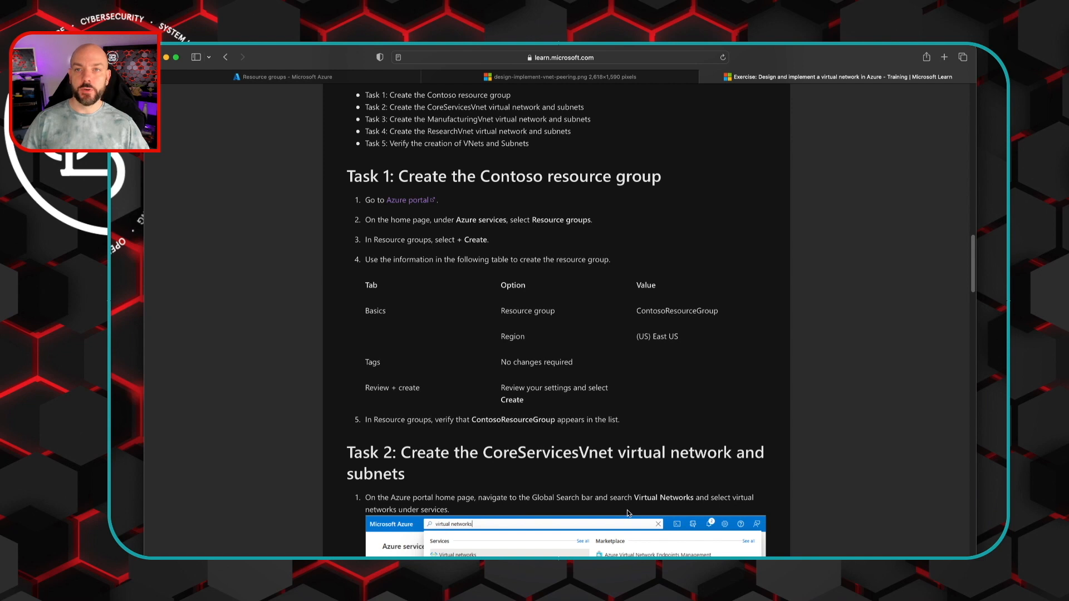
scroll(627, 510, down, 6)
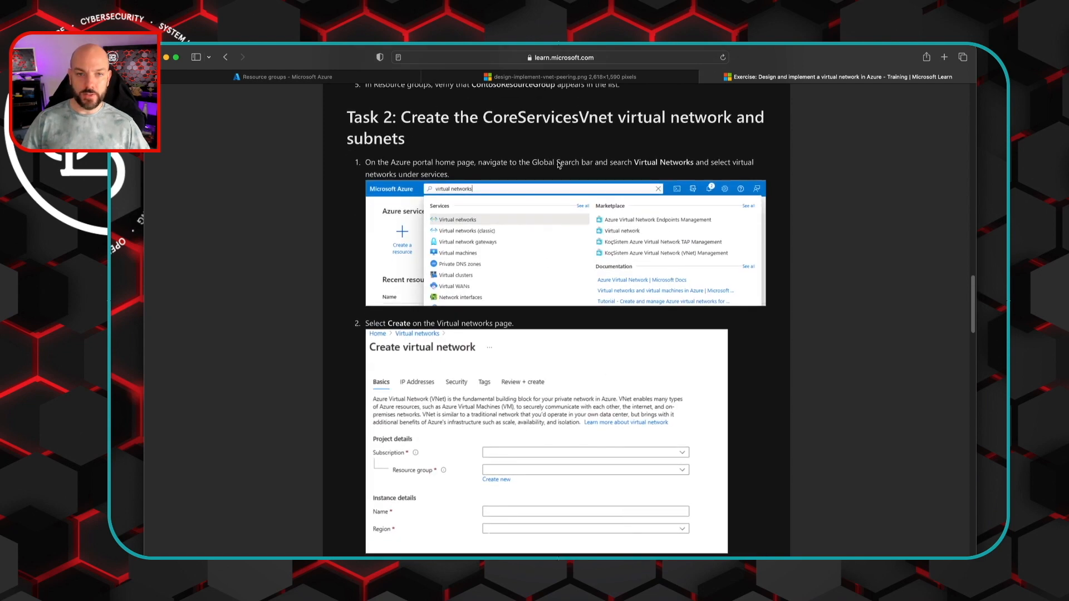
scroll(580, 402, down, 1)
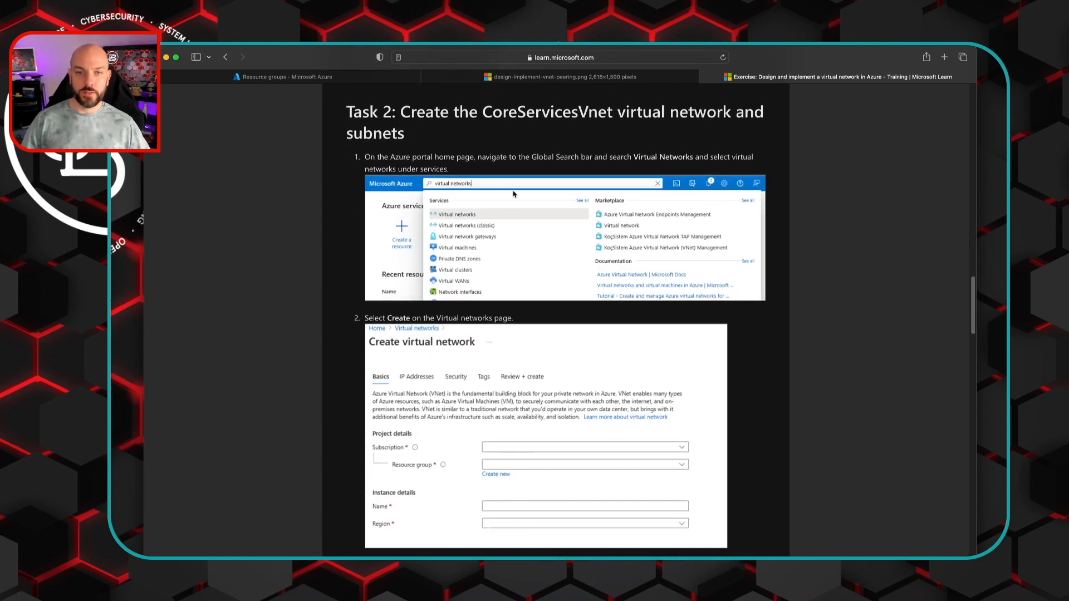
scroll(513, 193, down, 3)
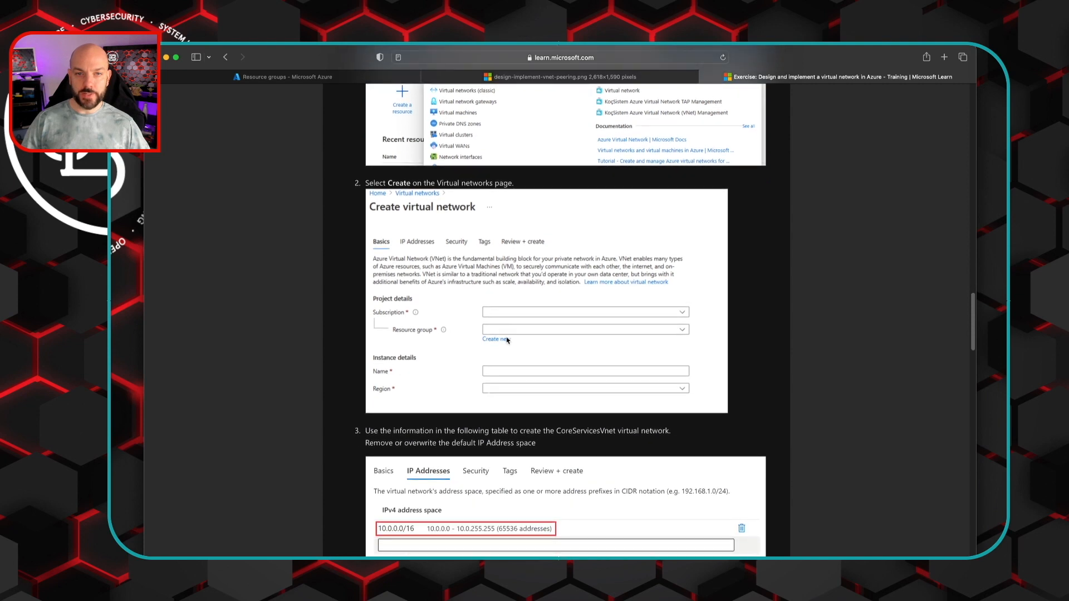
scroll(494, 315, down, 1)
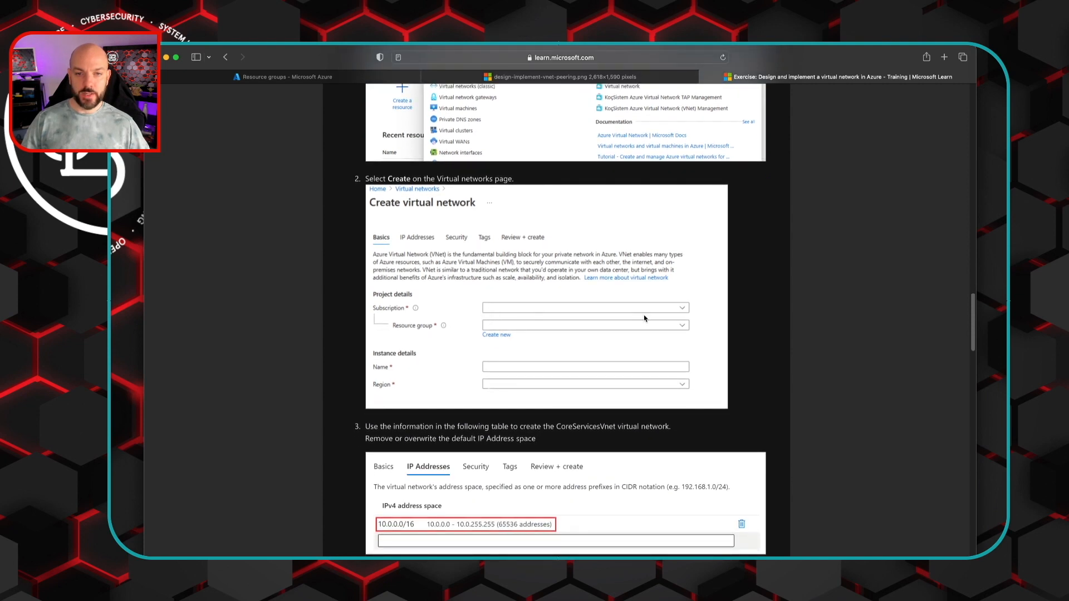
scroll(622, 372, down, 2)
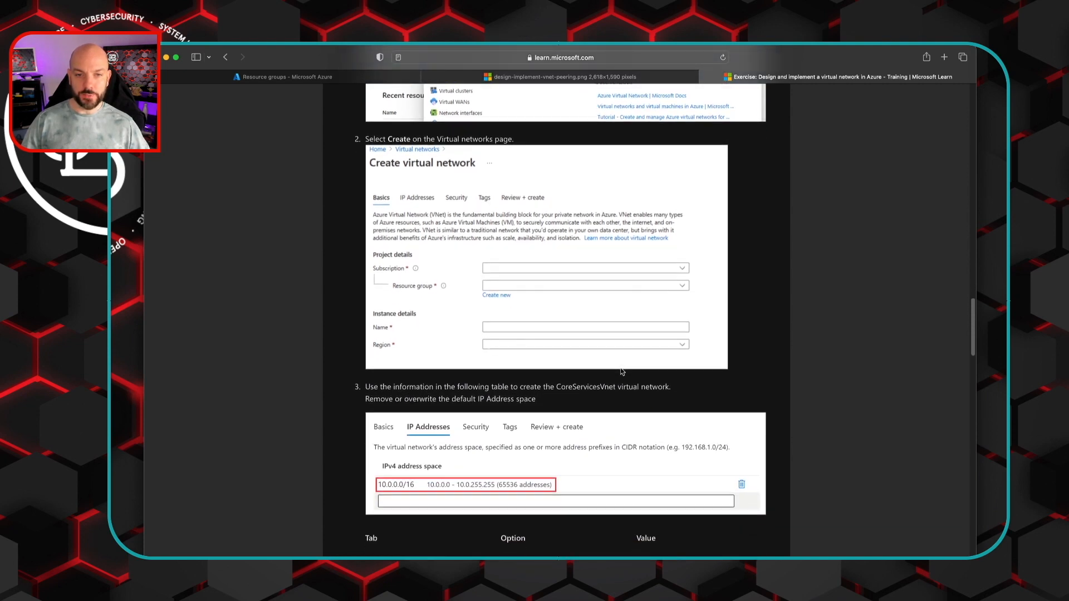
scroll(654, 320, down, 4)
scroll(653, 319, down, 3)
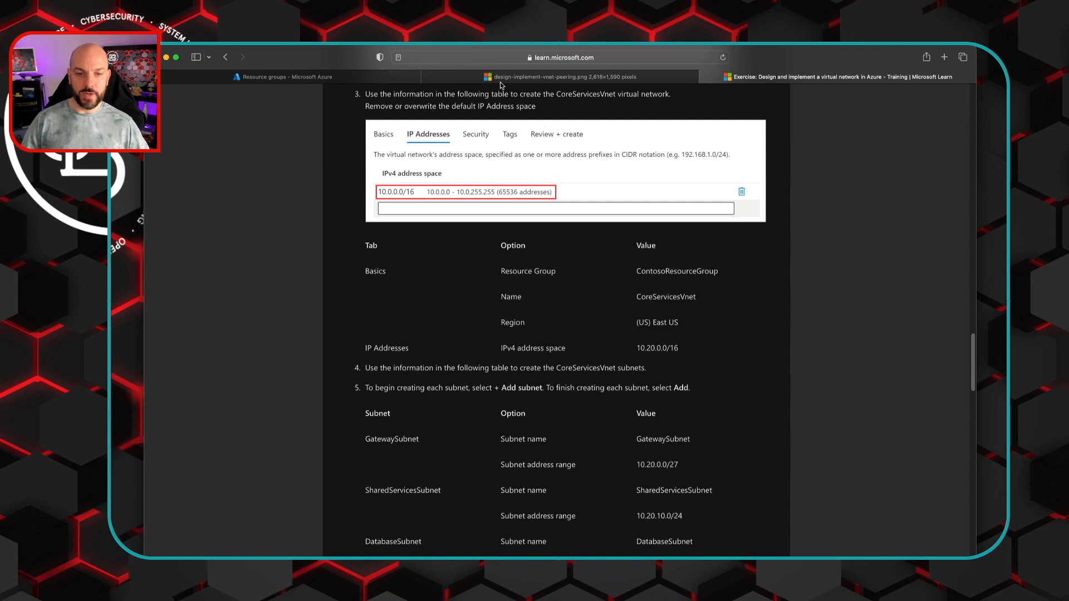
Return to the Azure portal, search for vnet and open the Virtual networks service
click(338, 80)
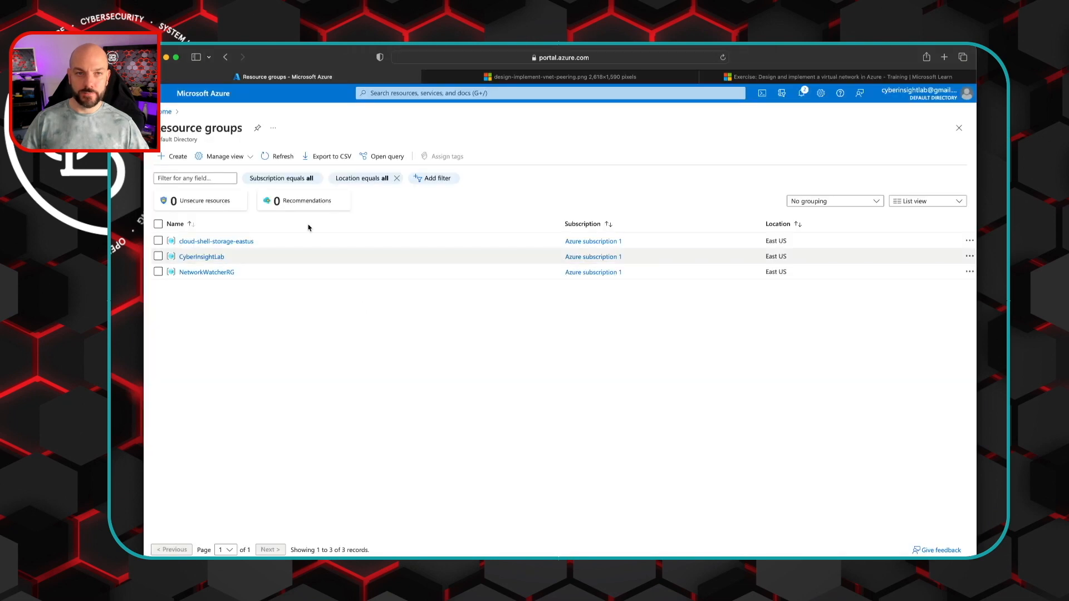
click(402, 98)
text(ve)
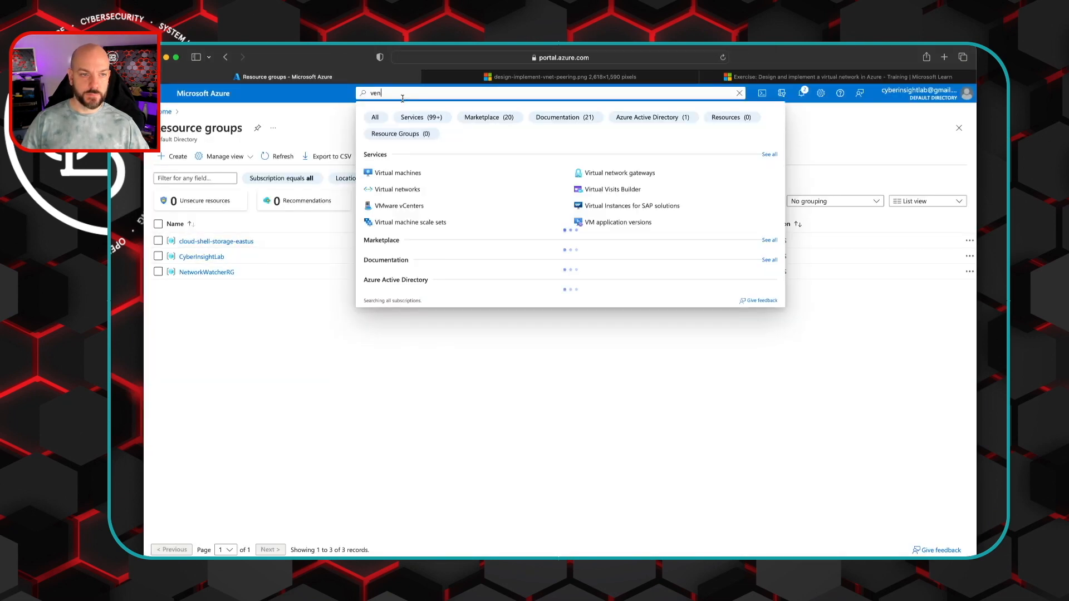
key(BackSpace)
text(net)
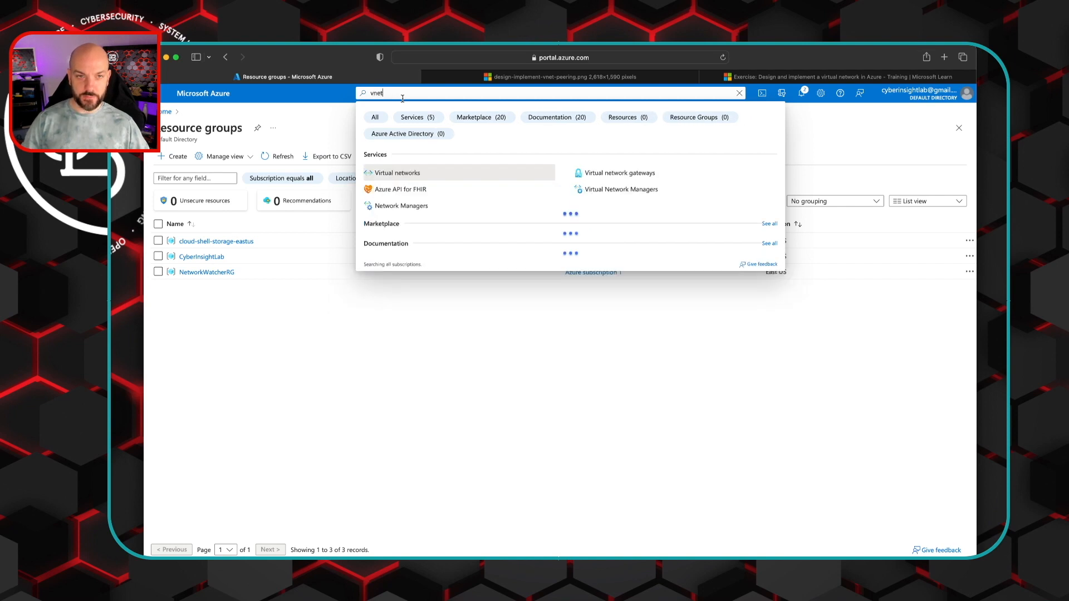
click(393, 173)
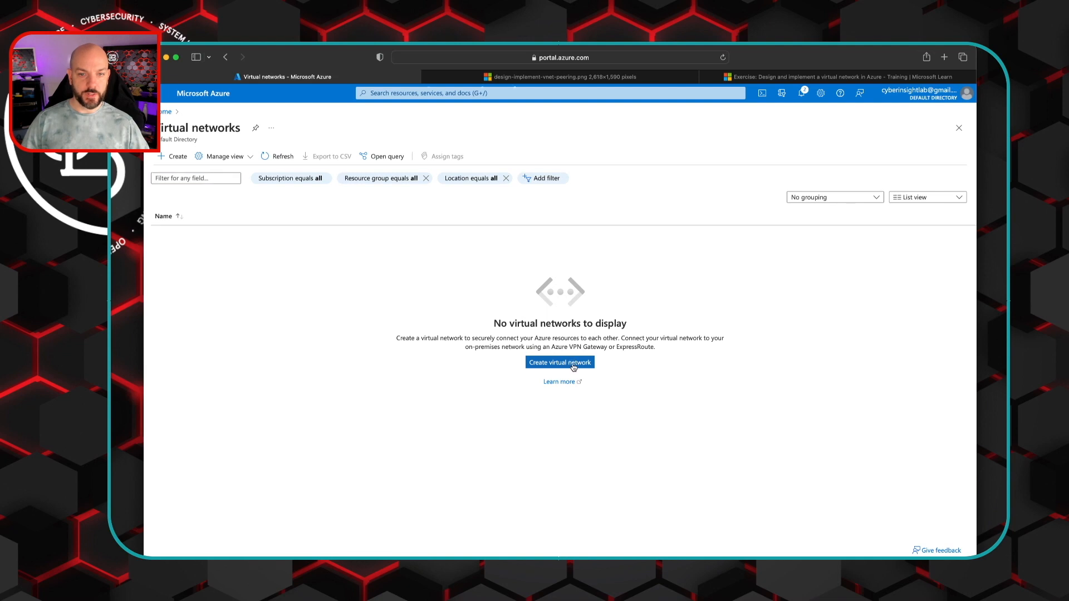
Start creating a virtual network and assign it to the CyberInsightLab resource group
click(570, 367)
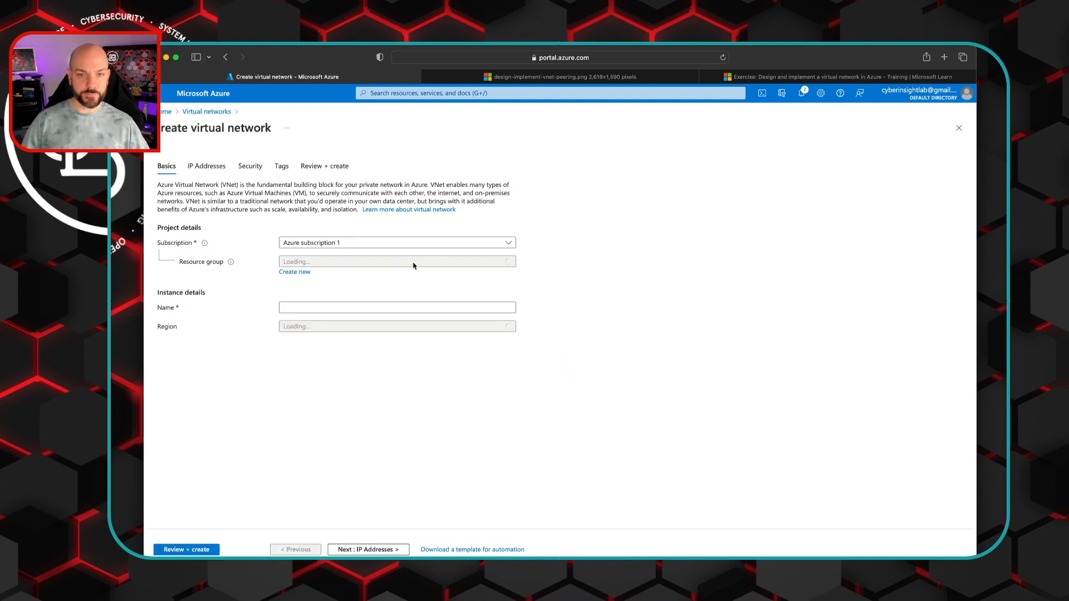
click(508, 262)
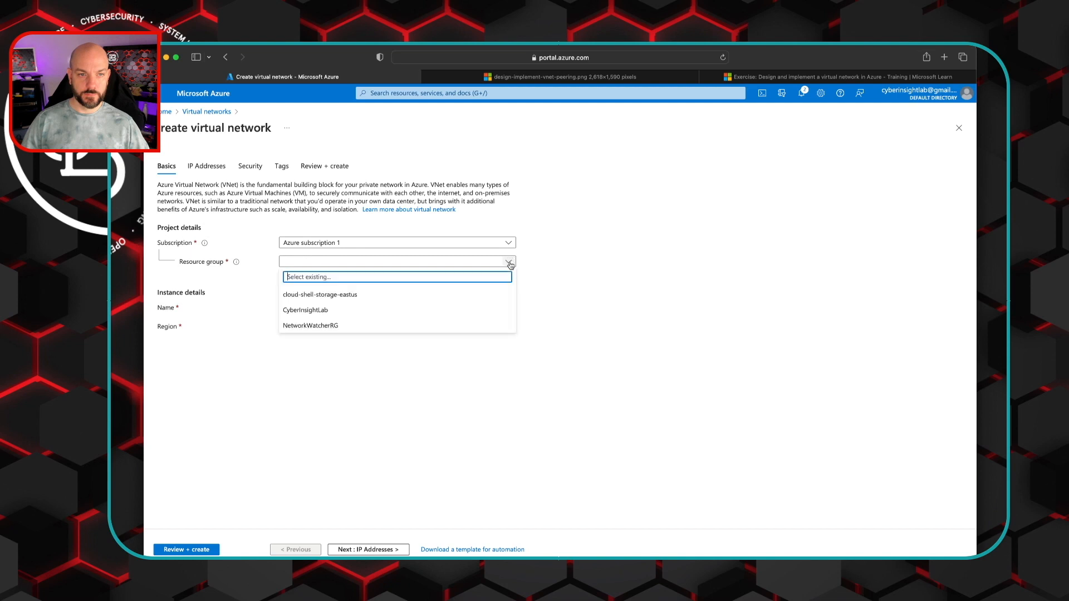
click(306, 310)
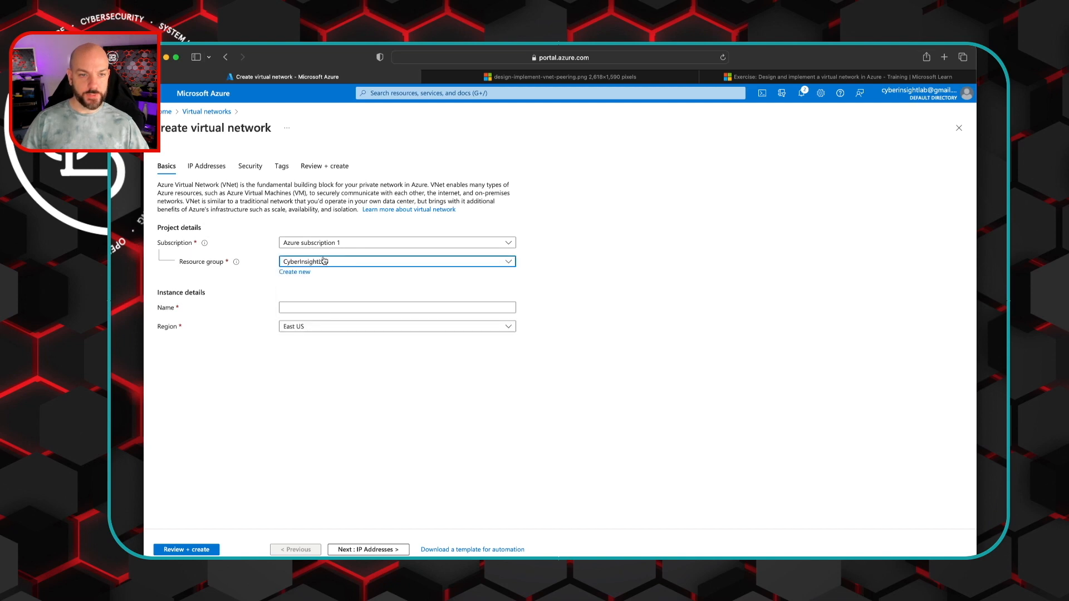
Copy the name CoreServicesVnet from the Microsoft Learn exercise and enter it as the virtual network's name in the Azure portal
click(771, 78)
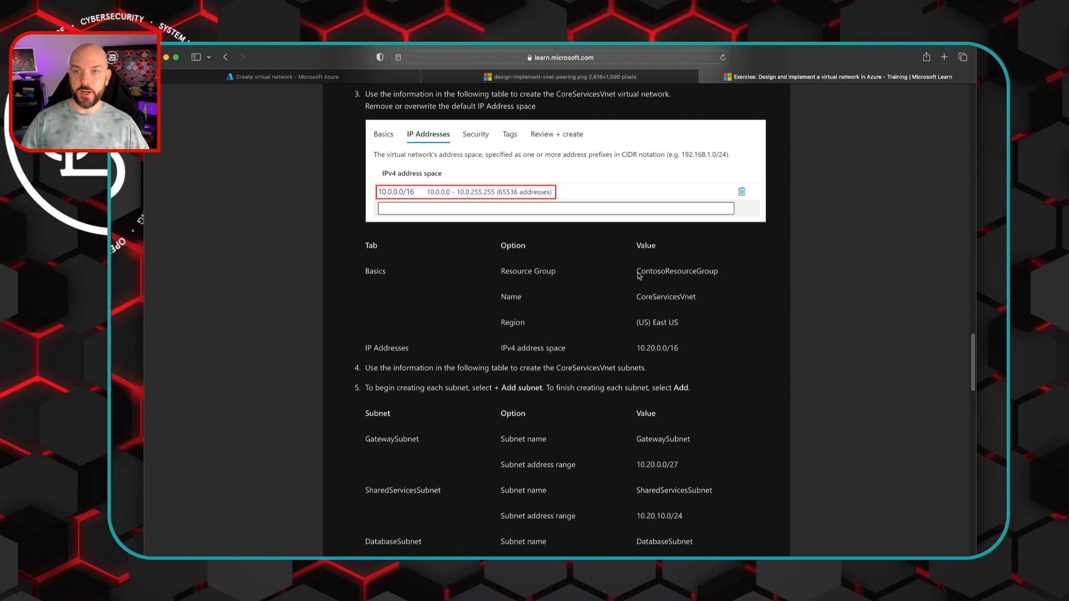
drag(636, 297, 696, 297)
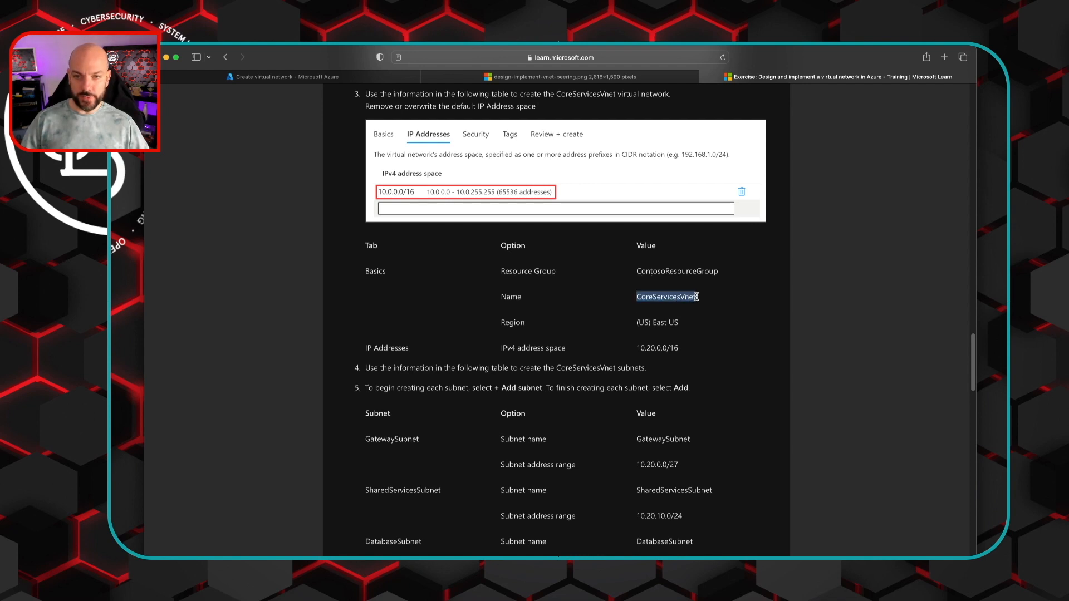
right_click(681, 300)
click(702, 341)
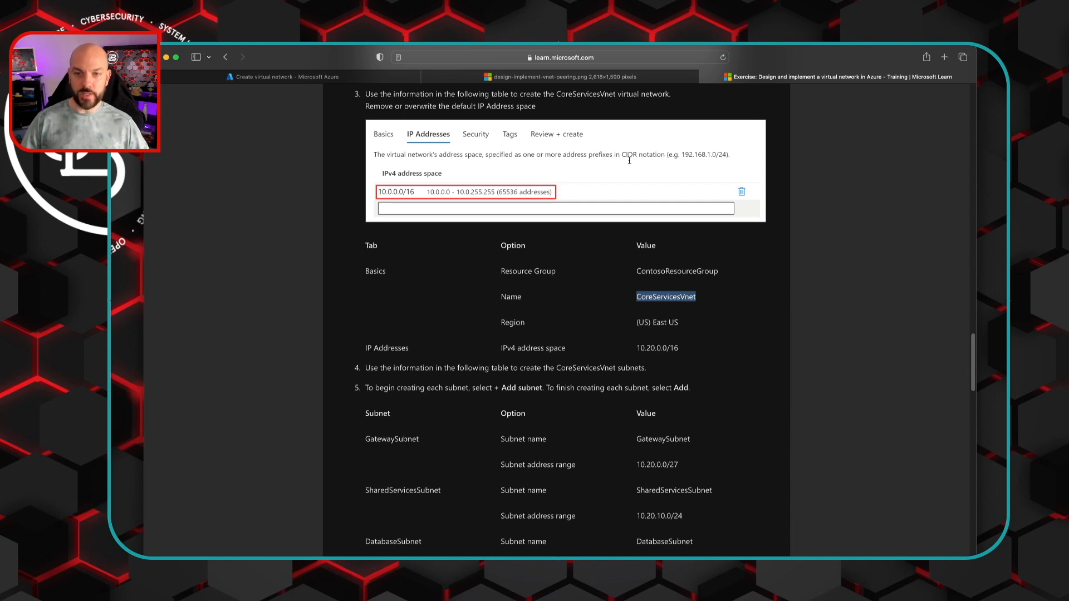
click(345, 78)
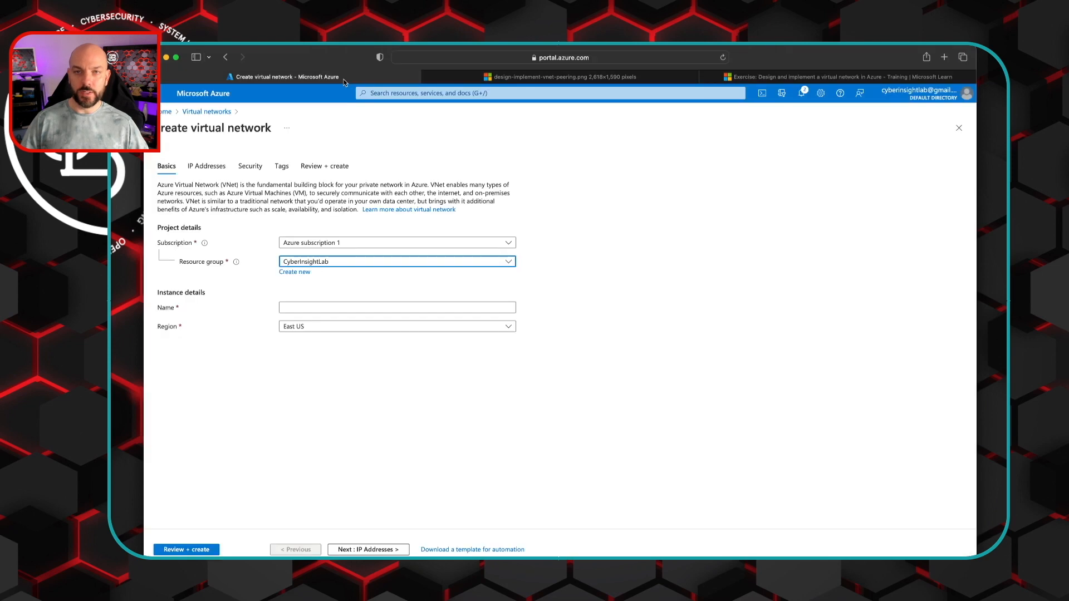
click(326, 308)
key(super+v)
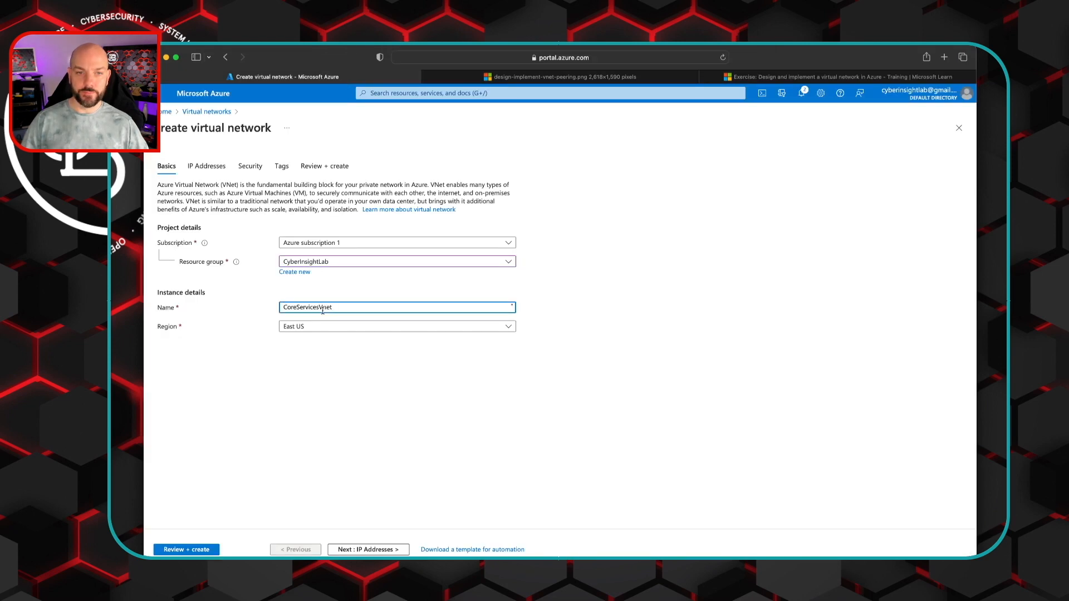
Continue to the IP address settings and replace the default IPv4 address space with 10.20.0.0/16
click(372, 550)
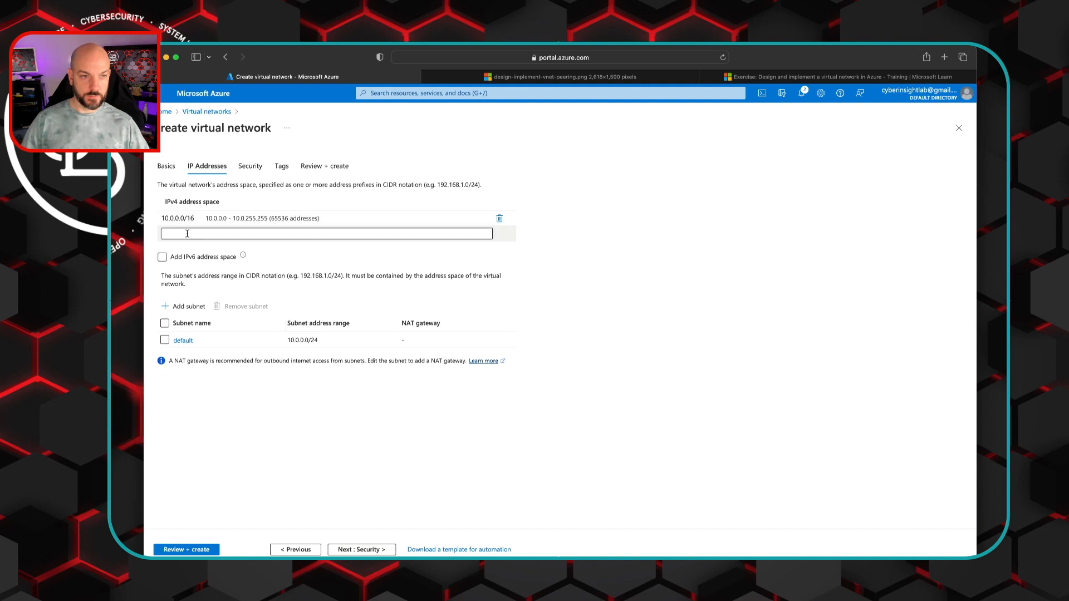
click(187, 234)
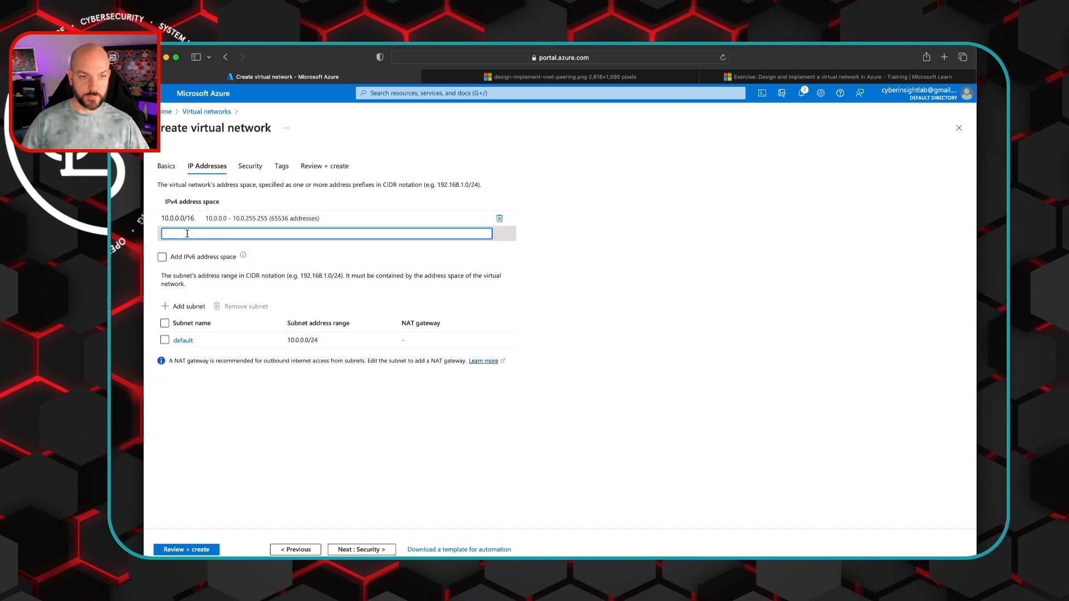
text(10)
key(BackSpace)
key(BackSpace)
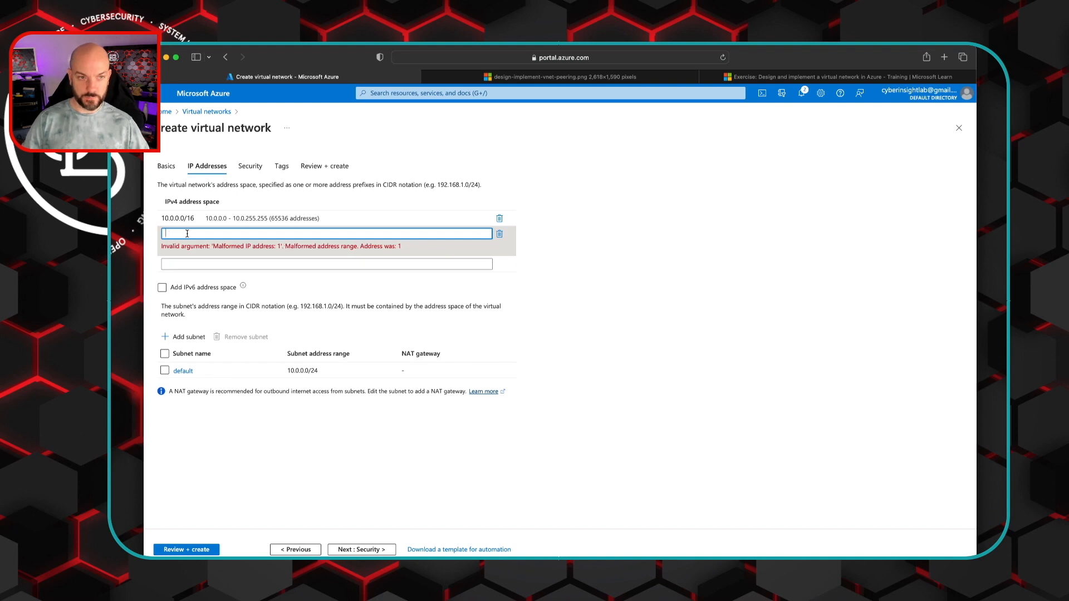
click(499, 219)
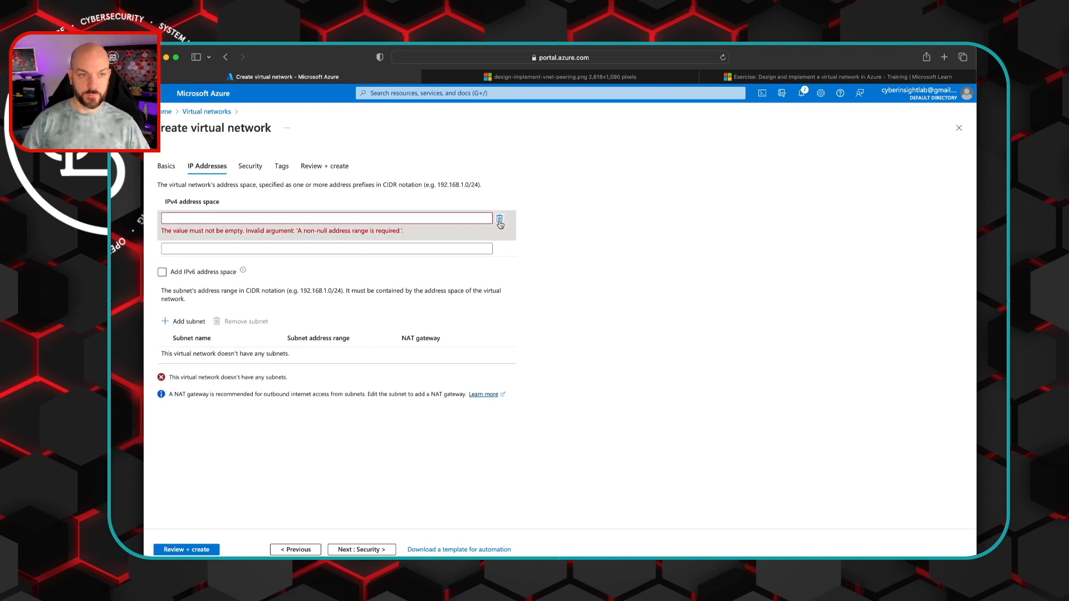
click(217, 219)
text(10)
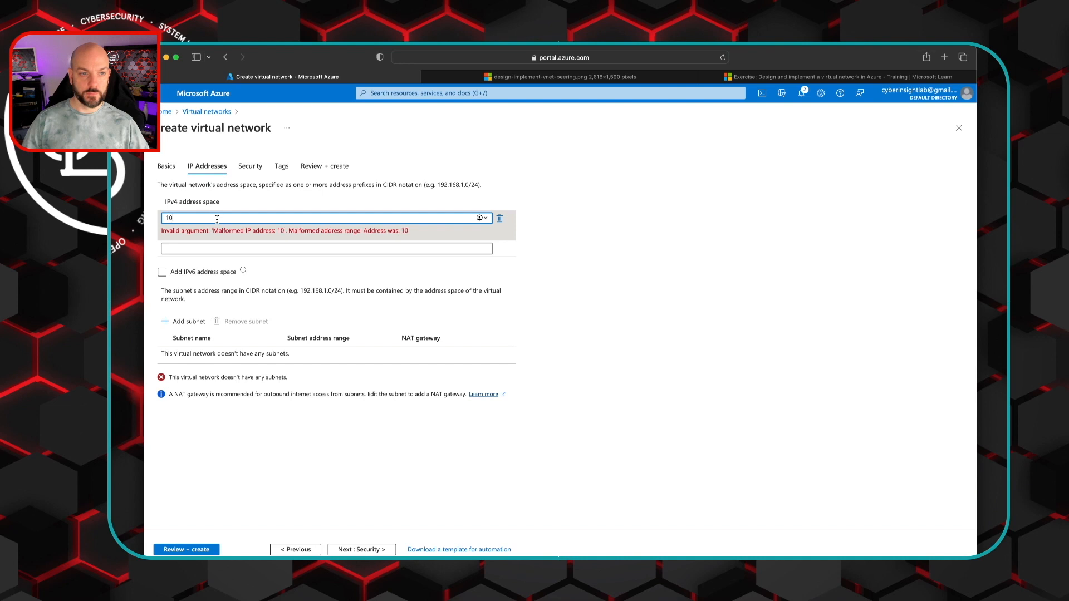
text(.20.0.0/16)
click(590, 433)
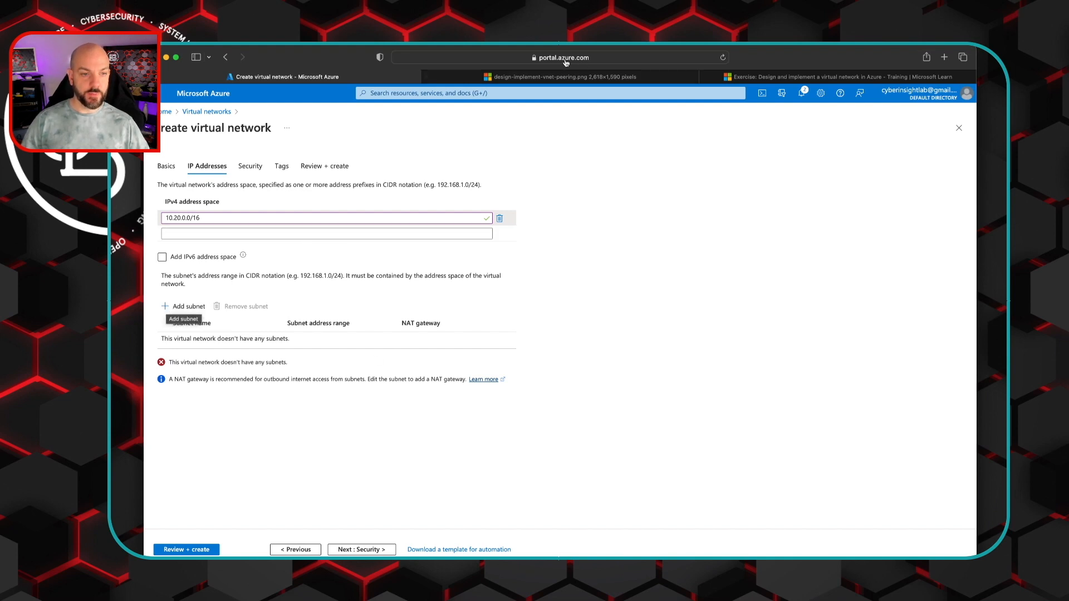
Switch to the Microsoft Learn exercise, read the CoreServicesVnet subnet table and copy the GatewaySubnet name
click(778, 79)
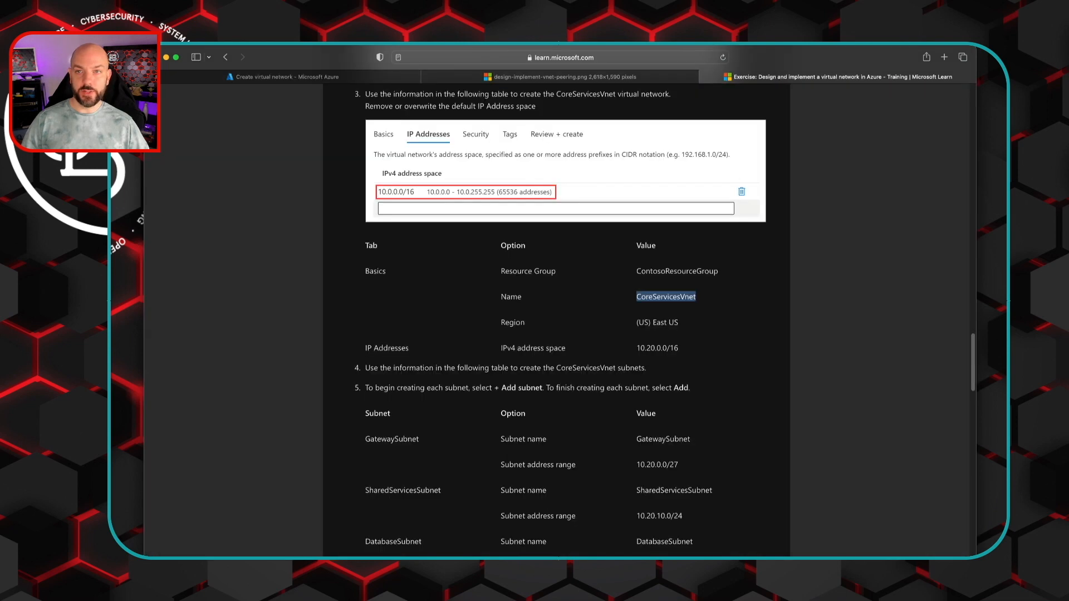
scroll(635, 504, down, 3)
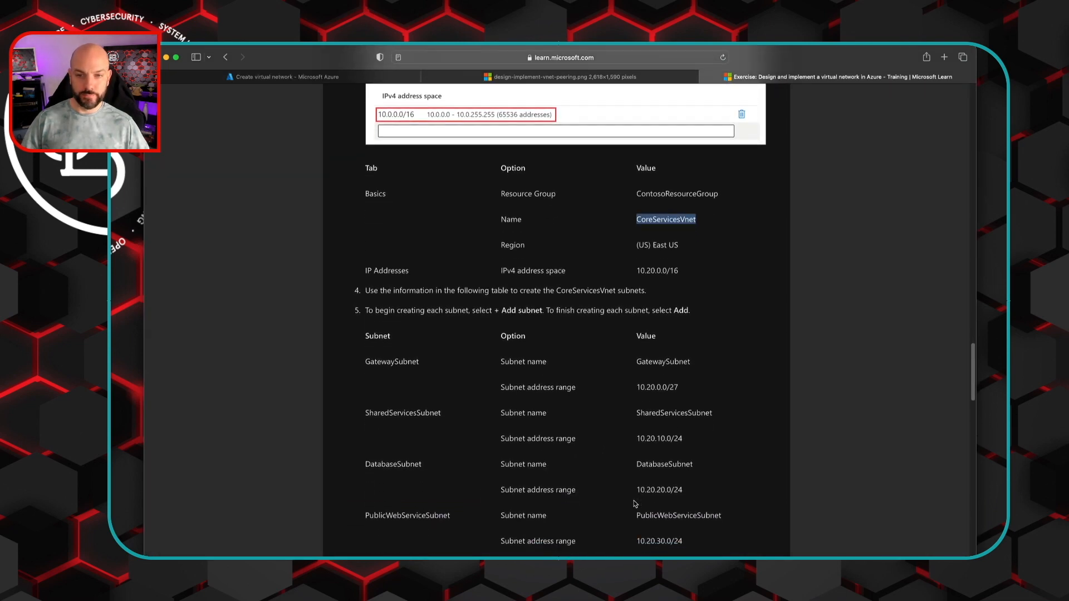
scroll(636, 503, down, 4)
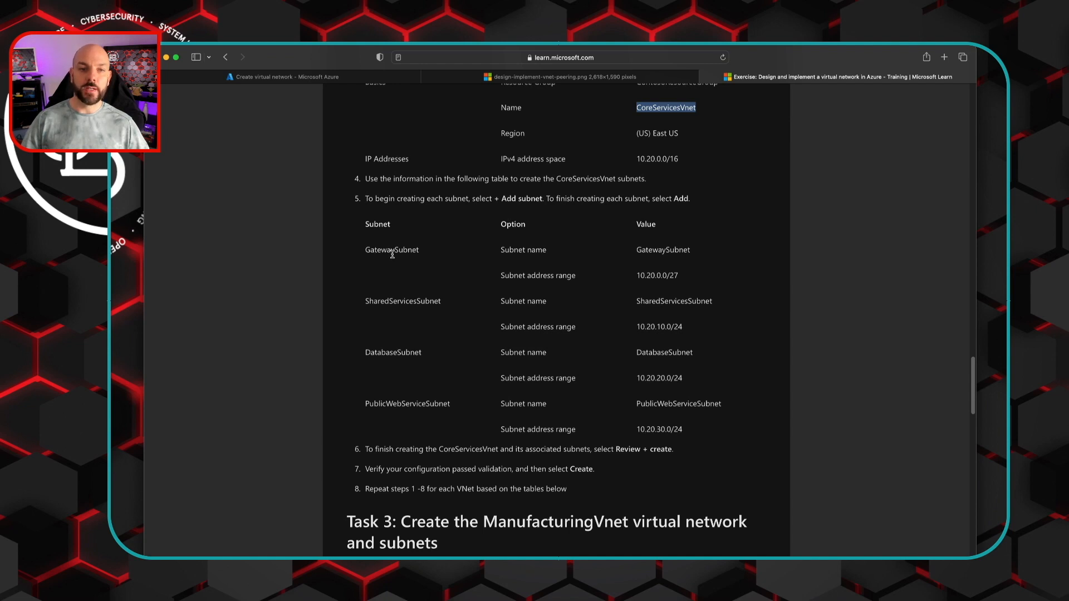
drag(365, 251, 421, 251)
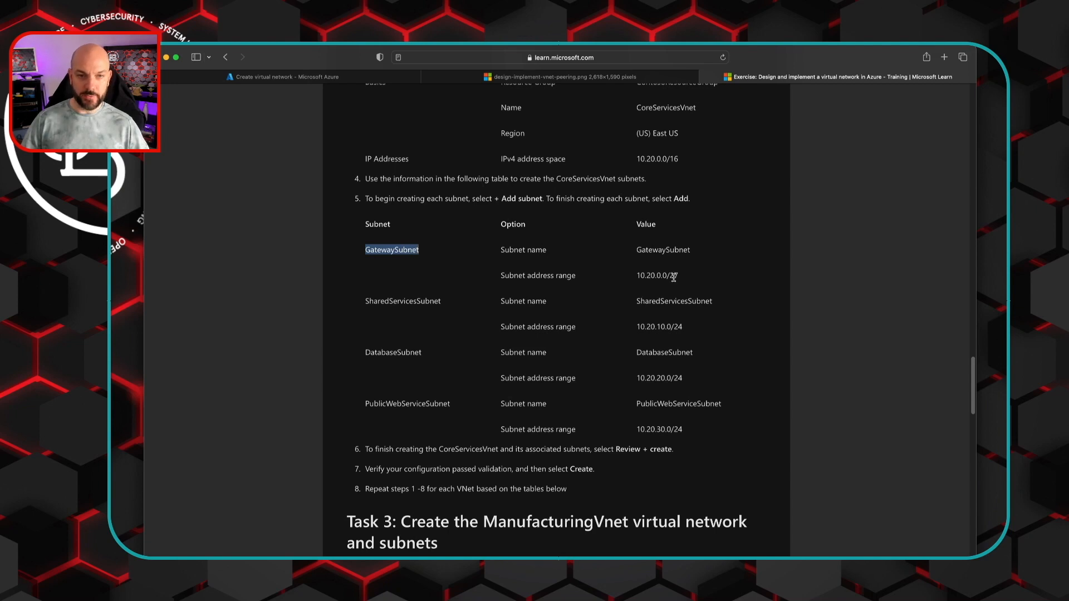
right_click(383, 250)
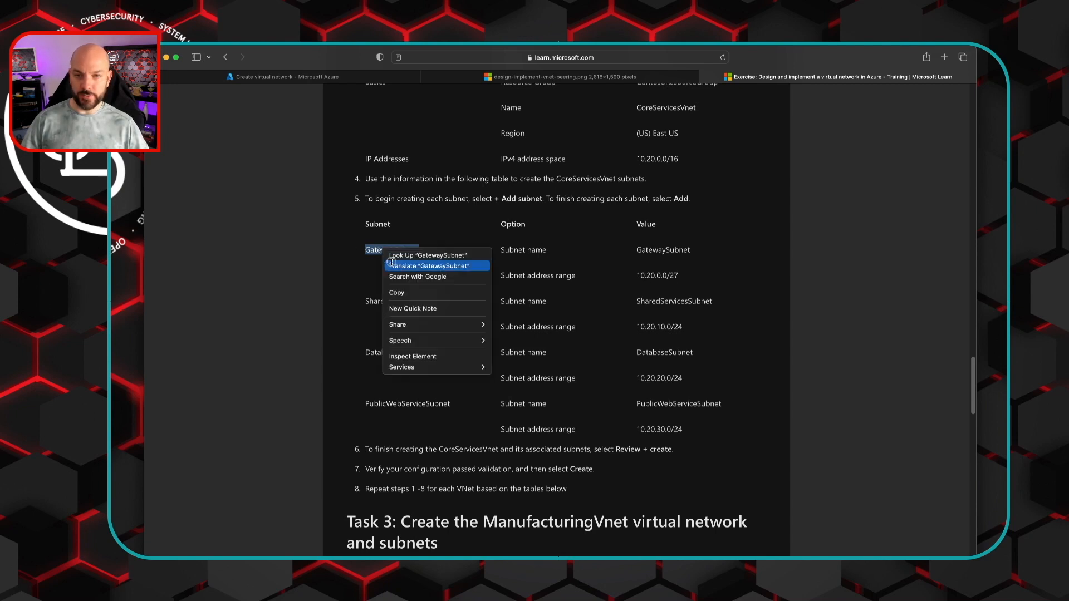
click(410, 294)
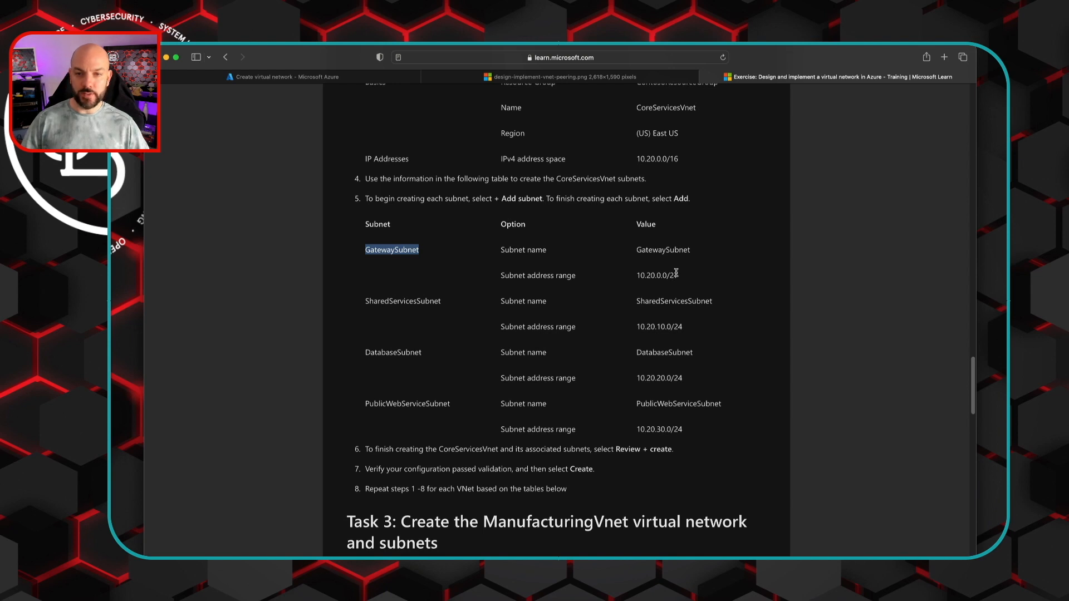
Return to the Azure portal and add a subnet named GatewaySubnet with the address range 10.20.0.0/27
click(301, 76)
click(188, 306)
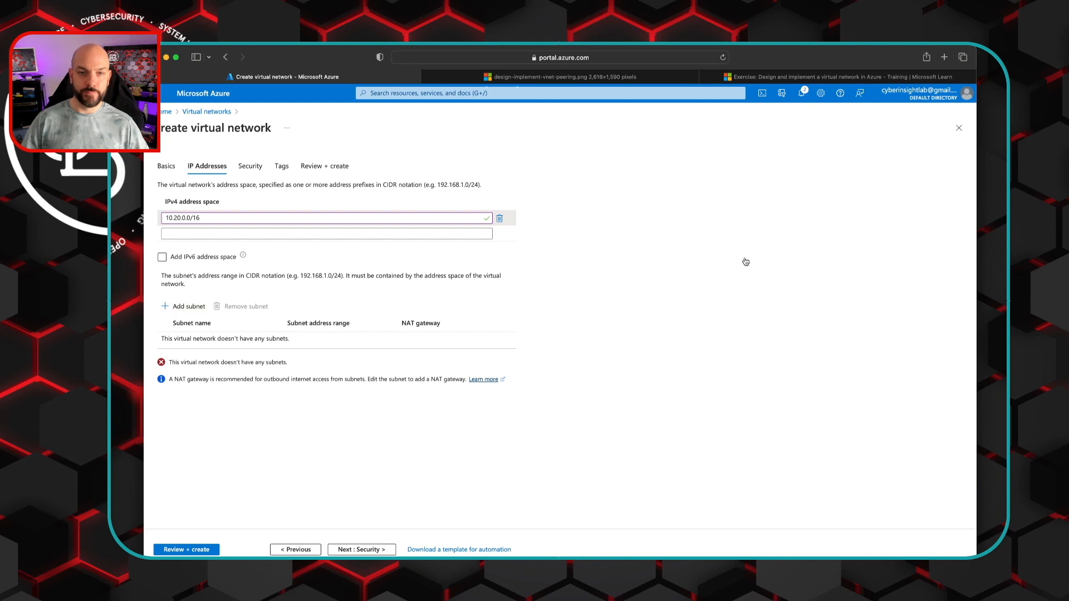
text(GatewaySubnet)
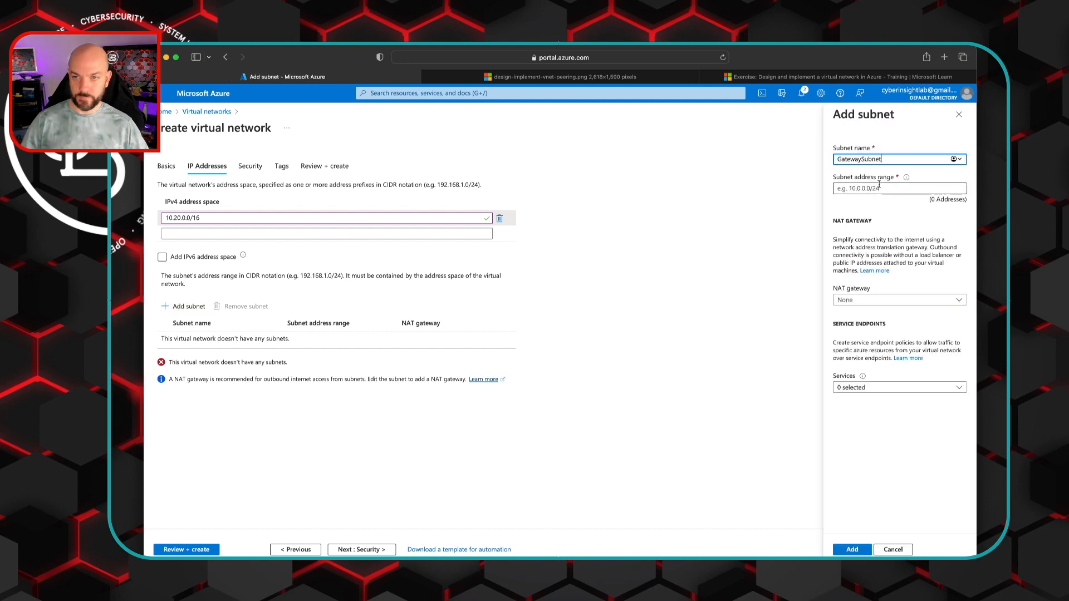
click(878, 188)
text(10.20.0)
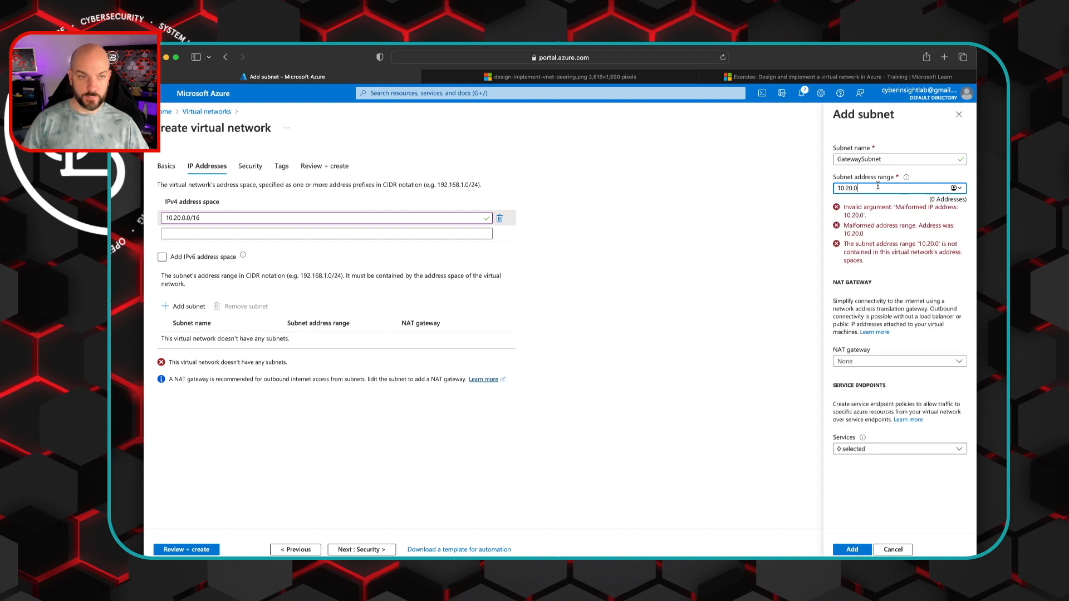
text(.0/27)
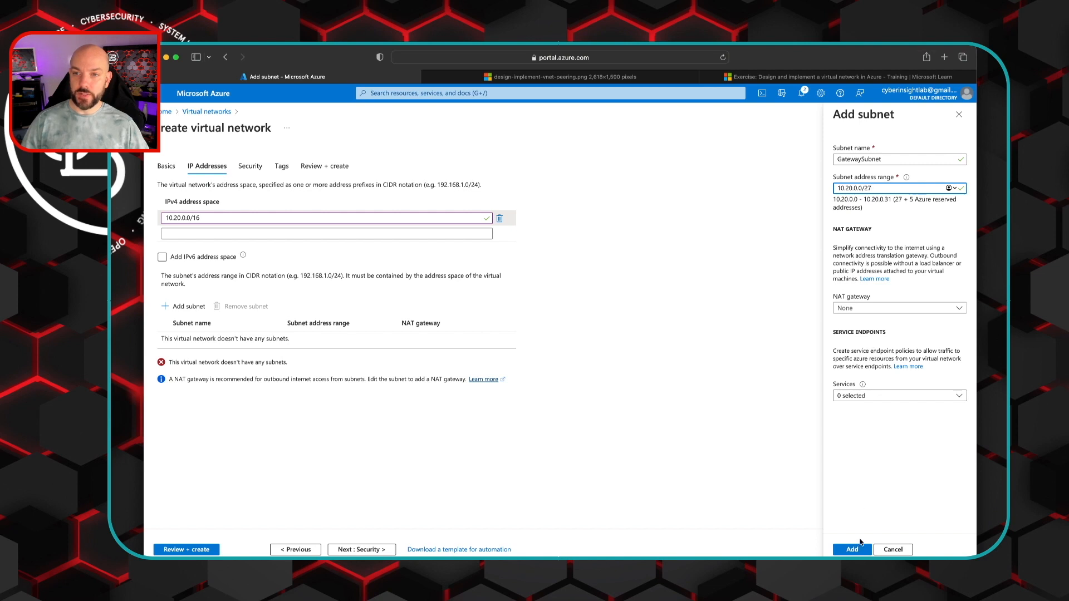
click(853, 549)
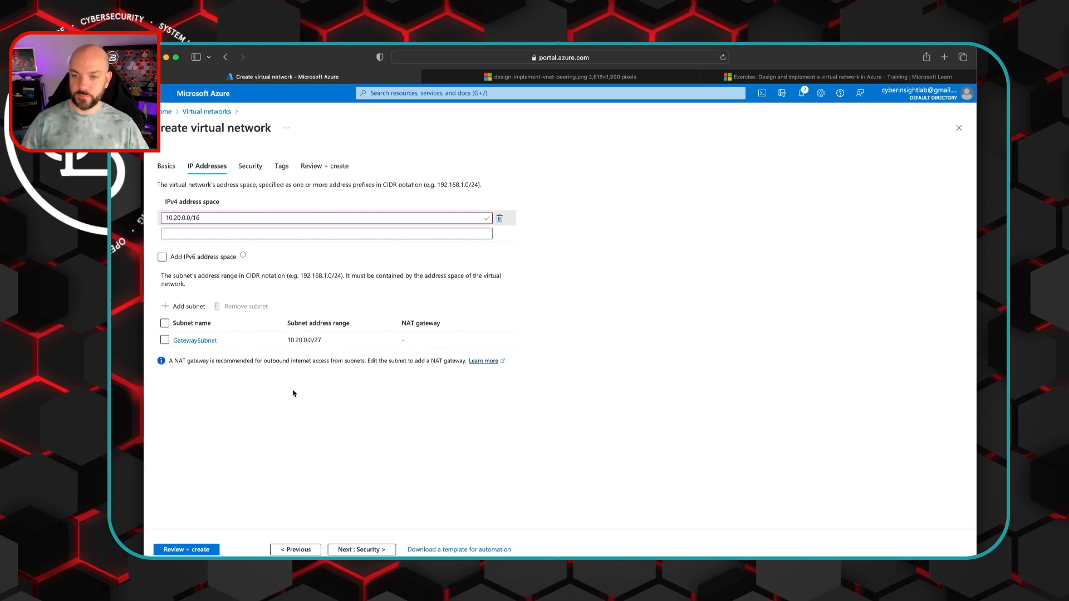
Add a subnet named SharedServicesSubnet, copied from the Microsoft Learn exercise, with the address range 10.20.10.0/24
click(183, 306)
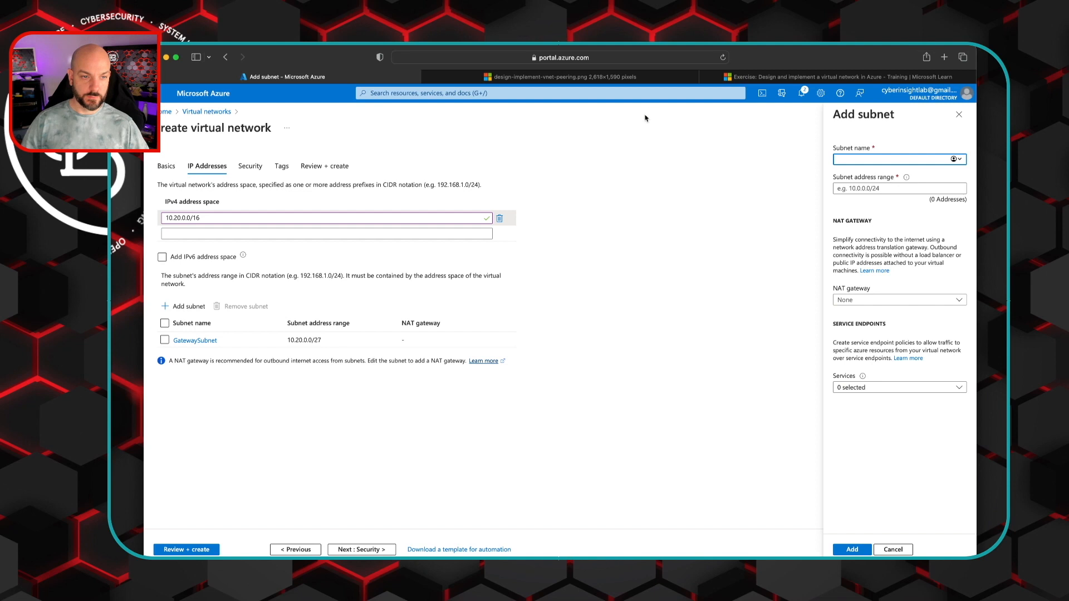
click(804, 77)
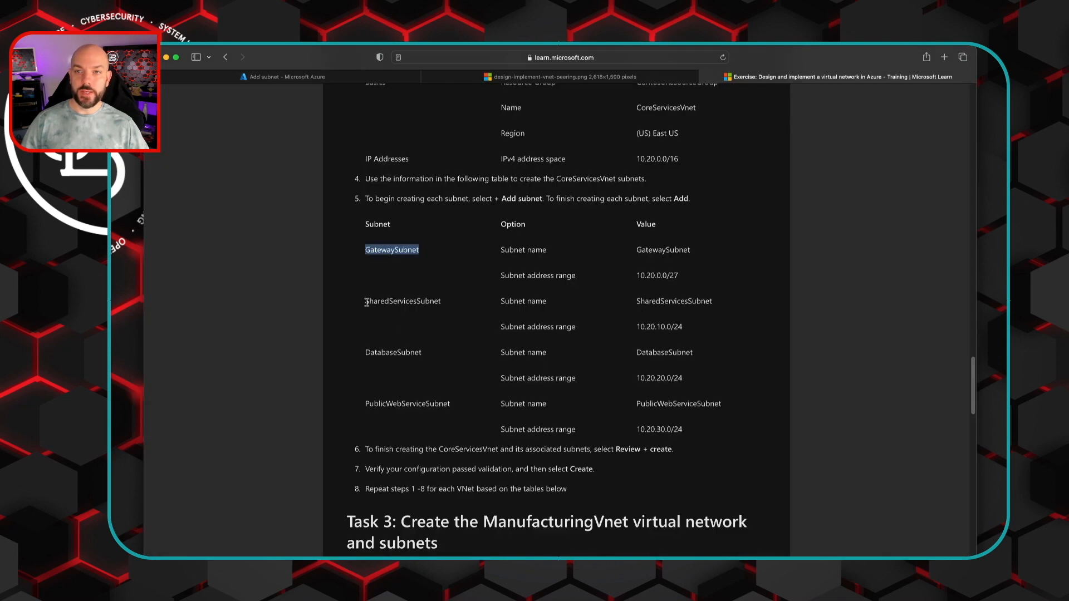
double_click(384, 302)
right_click(419, 300)
click(439, 345)
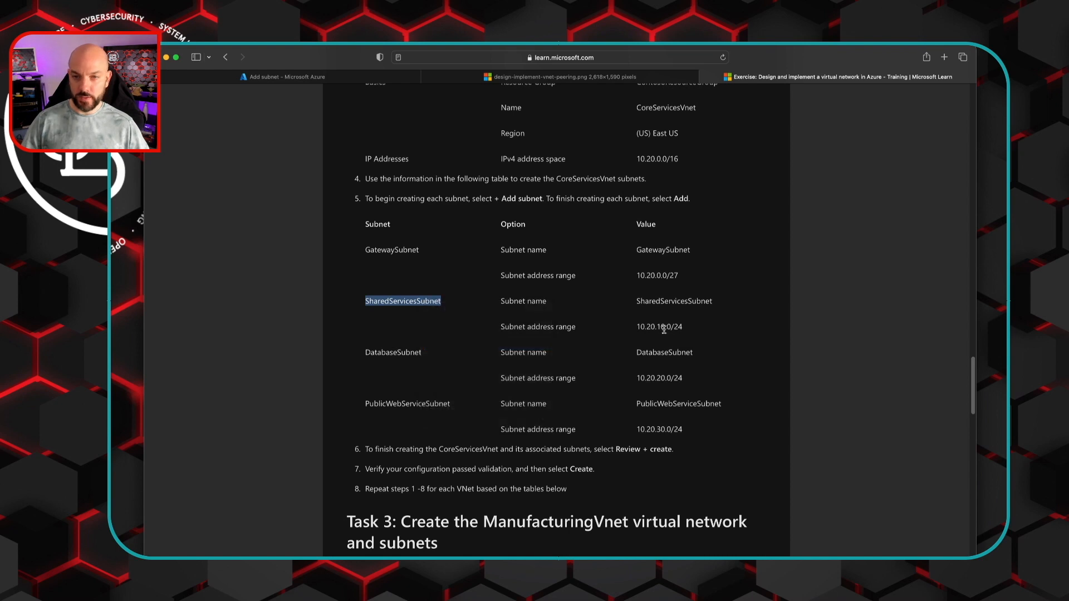
click(327, 78)
key(super+v)
click(867, 189)
text(10.20.10.0/24)
click(852, 549)
Copy the DatabaseSubnet name from the Microsoft Learn exercise and add that subnet in the Azure portal with the range 10.20.20.0/24
click(835, 78)
double_click(682, 352)
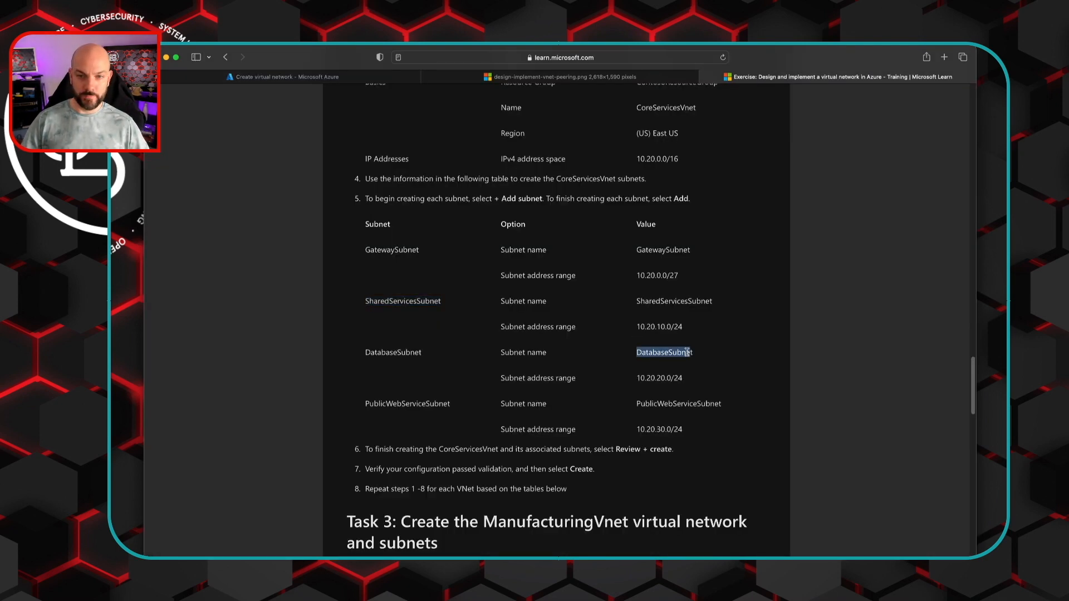
right_click(676, 350)
click(707, 398)
click(287, 77)
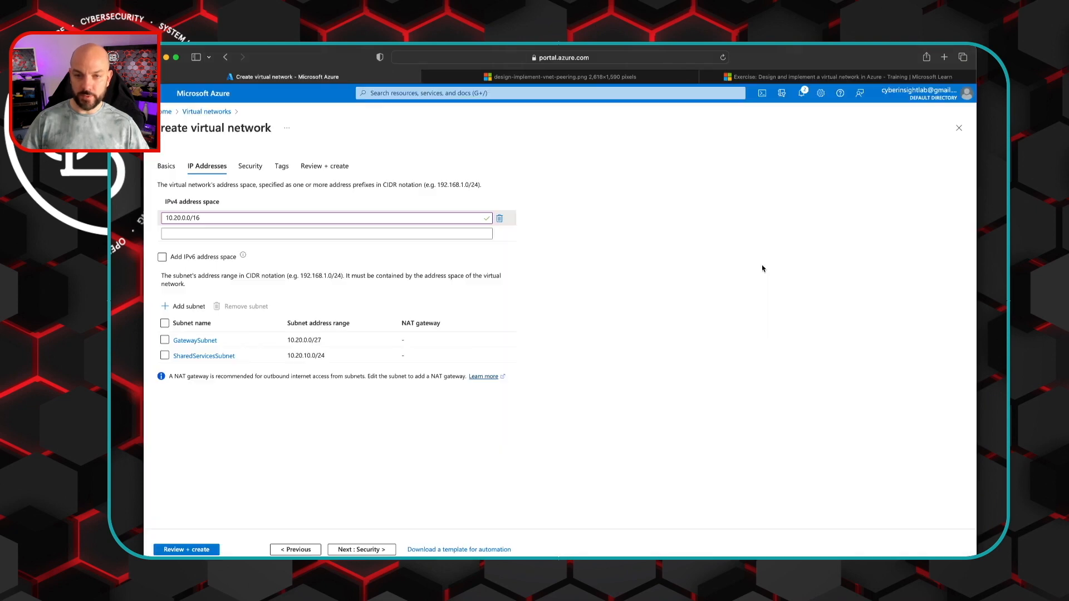
click(184, 306)
key(super+v)
click(867, 188)
text(10.20.20.0/24)
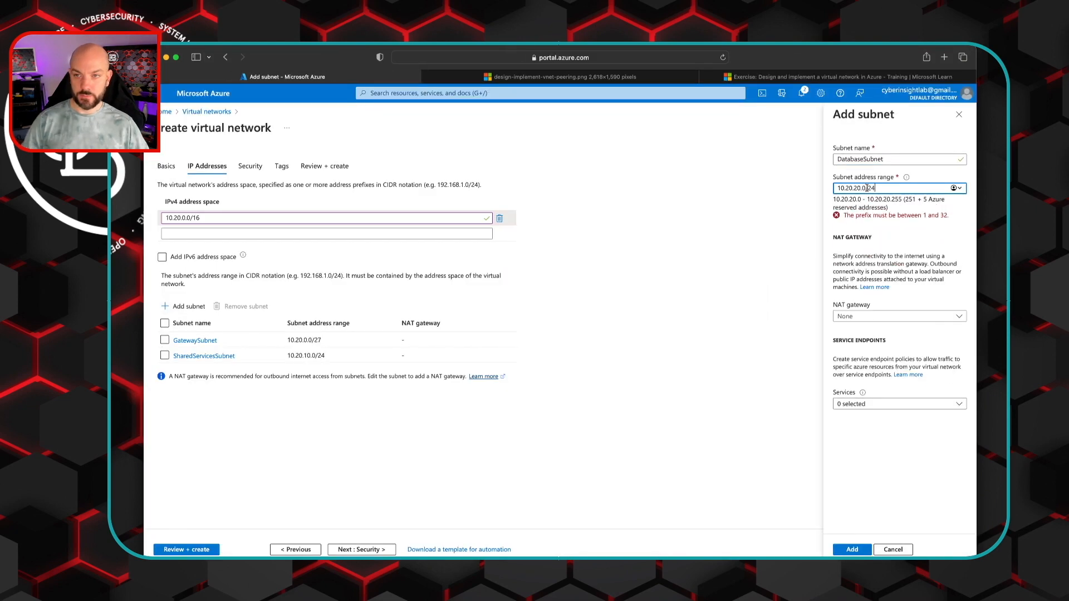
click(852, 550)
Copy the PublicWebServiceSubnet name from the Microsoft Learn exercise and add that subnet in the Azure portal with the range 10.20.30.0/24
click(835, 78)
drag(365, 404, 461, 406)
right_click(461, 406)
click(471, 449)
click(287, 77)
click(184, 307)
key(super+v)
click(863, 188)
text(10.20.30.0/24)
click(852, 549)
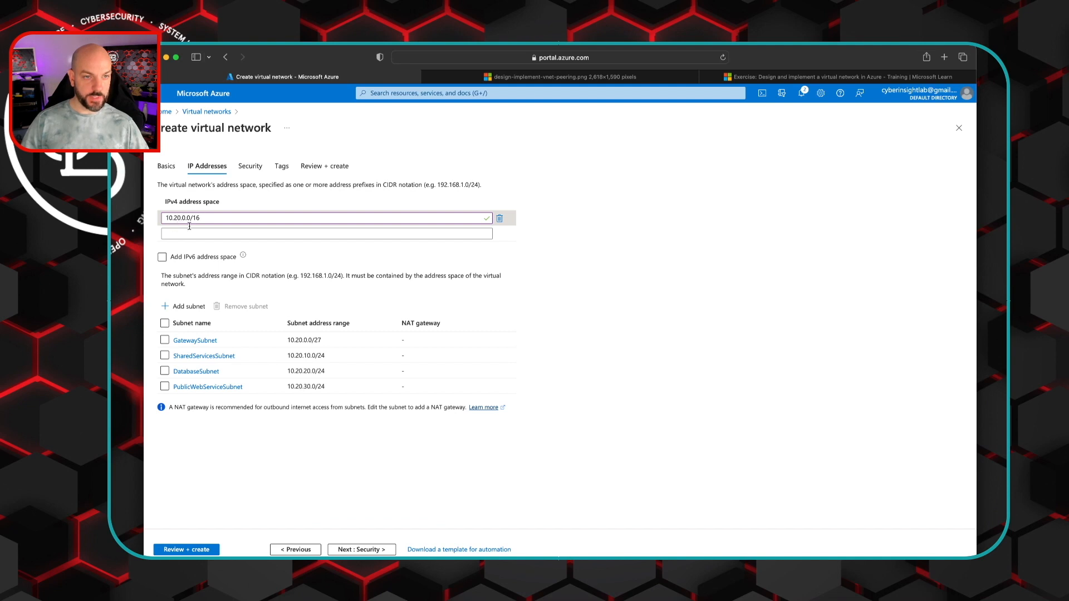
Recheck the remaining CoreServicesVnet instructions in the Microsoft Learn exercise, and continue to the virtual network's Security settings in the Azure portal
mouse_move(243, 257)
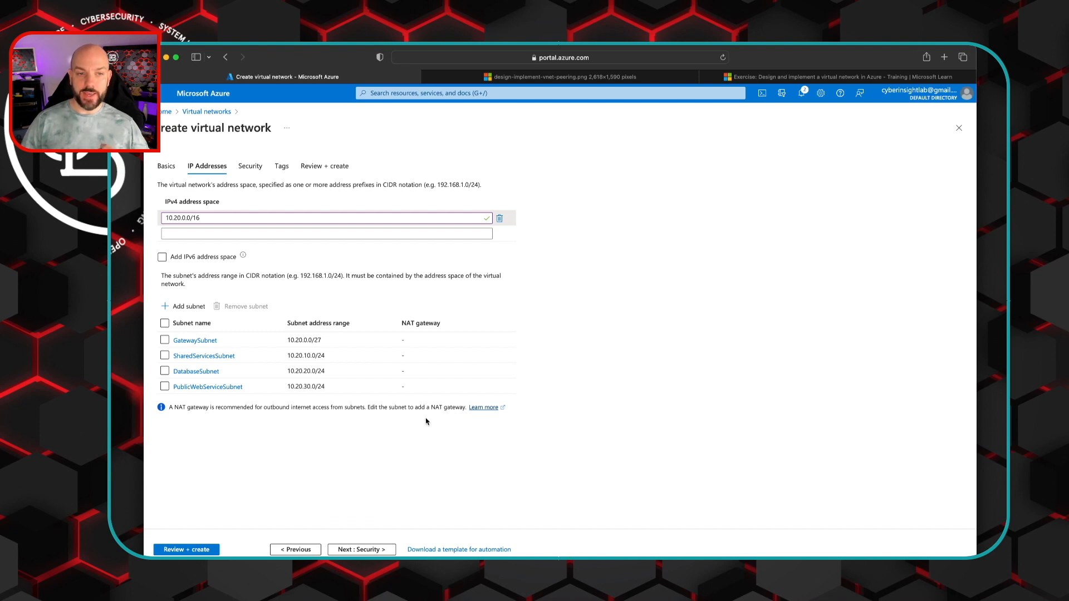
click(783, 78)
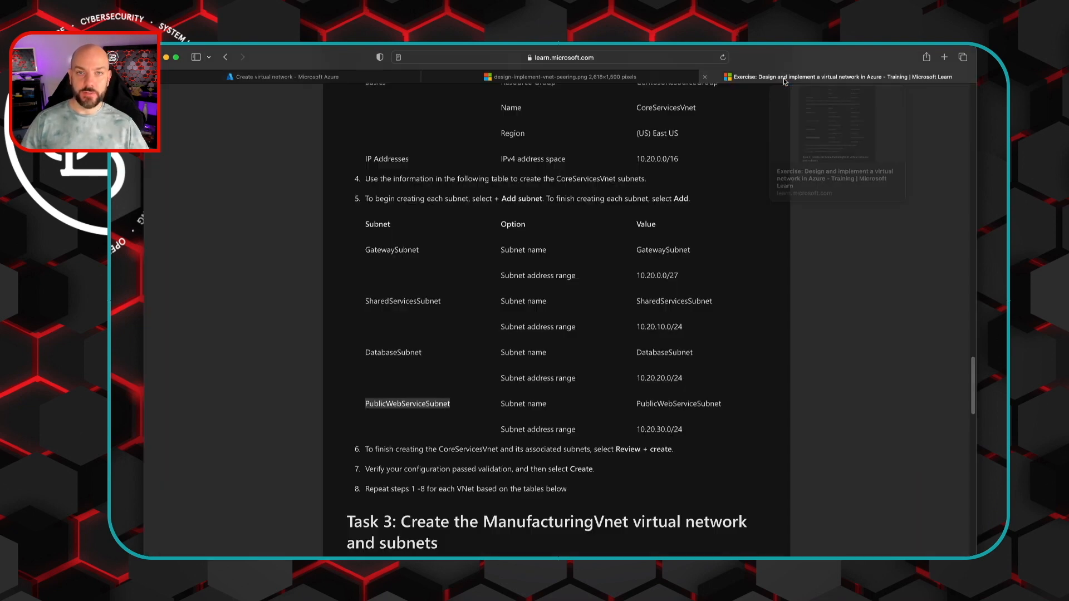
scroll(665, 393, up, 1)
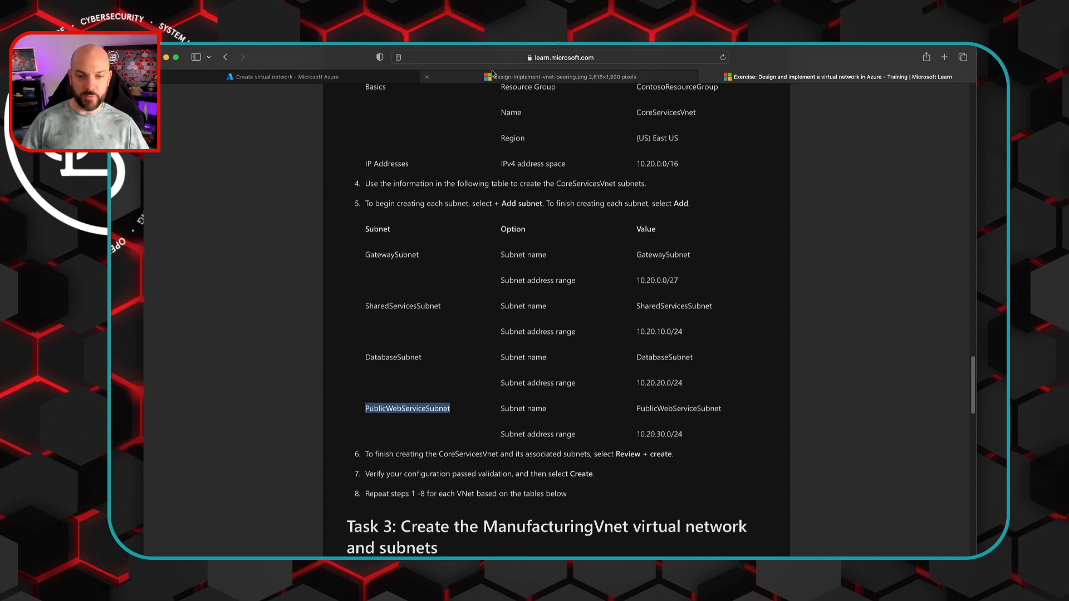
click(353, 78)
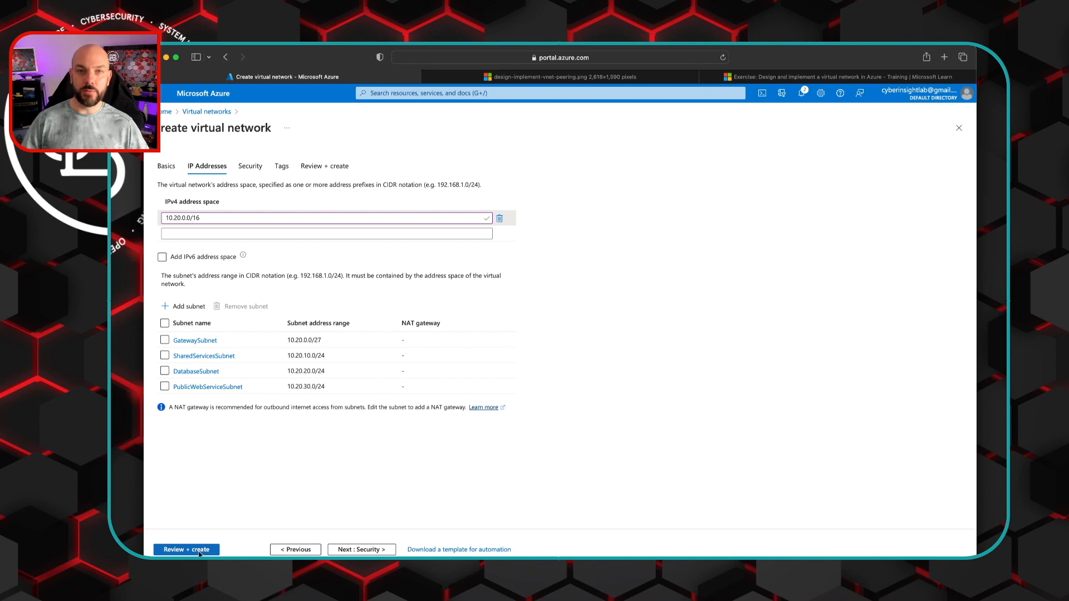
click(363, 550)
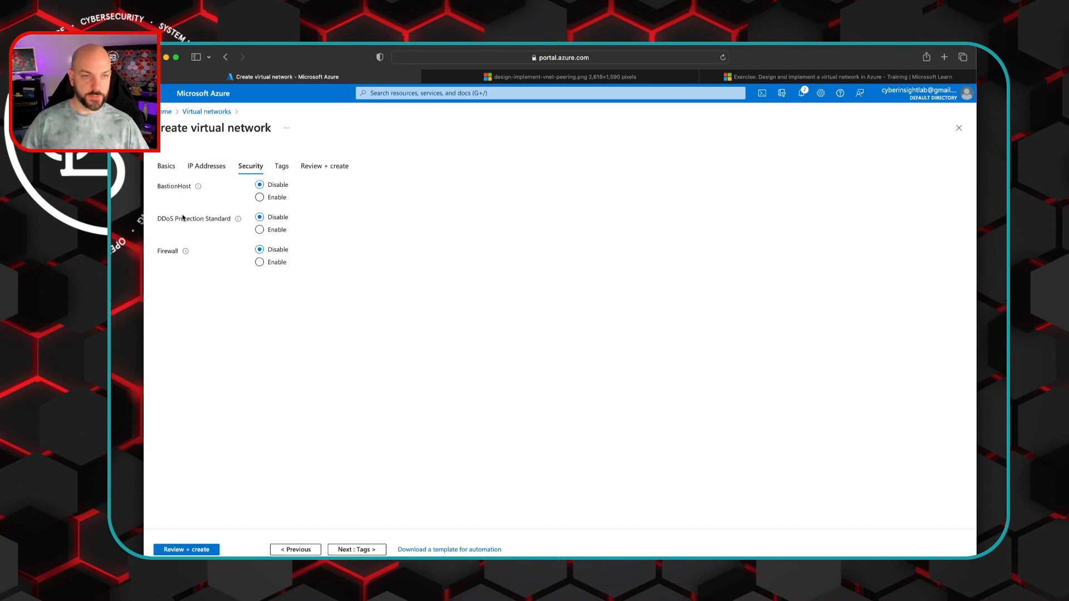
mouse_move(195, 192)
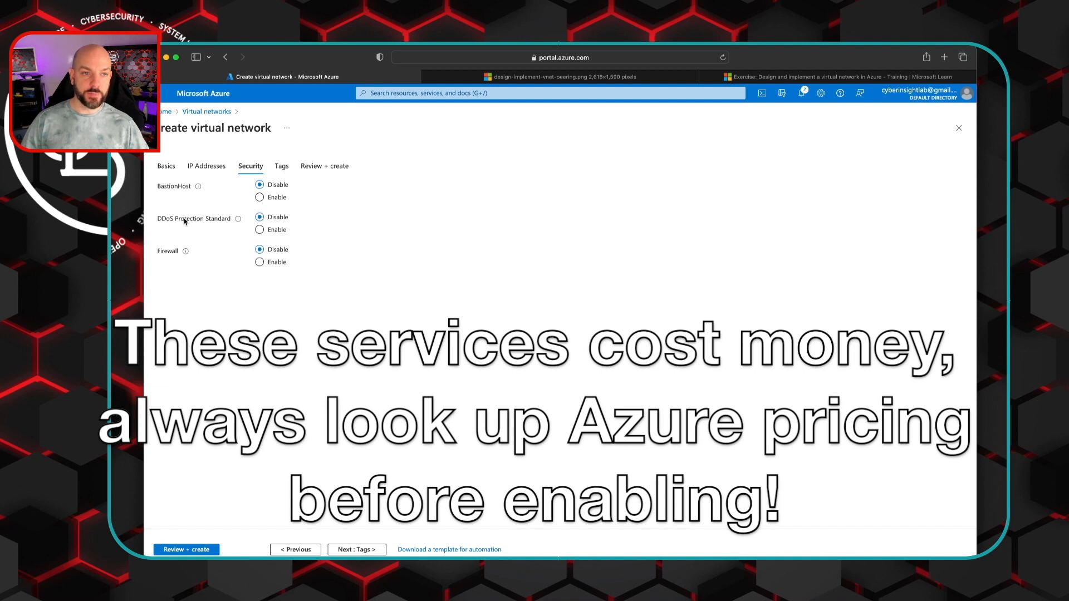
Leave BastionHost, DDoS protection and firewall disabled, then validate and create the CoreServicesVnet virtual network
mouse_move(238, 225)
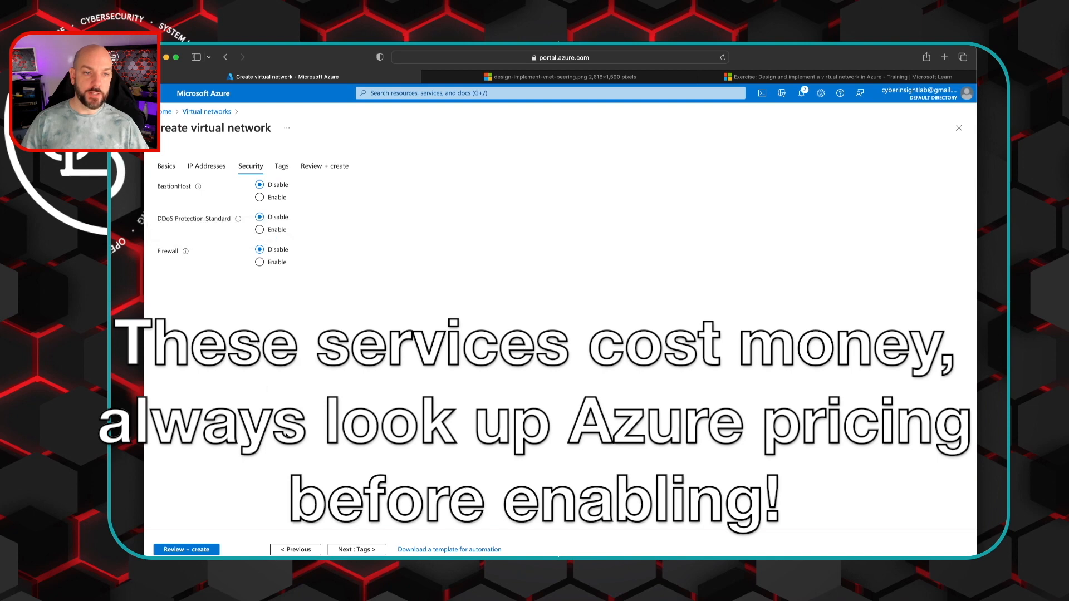
click(176, 550)
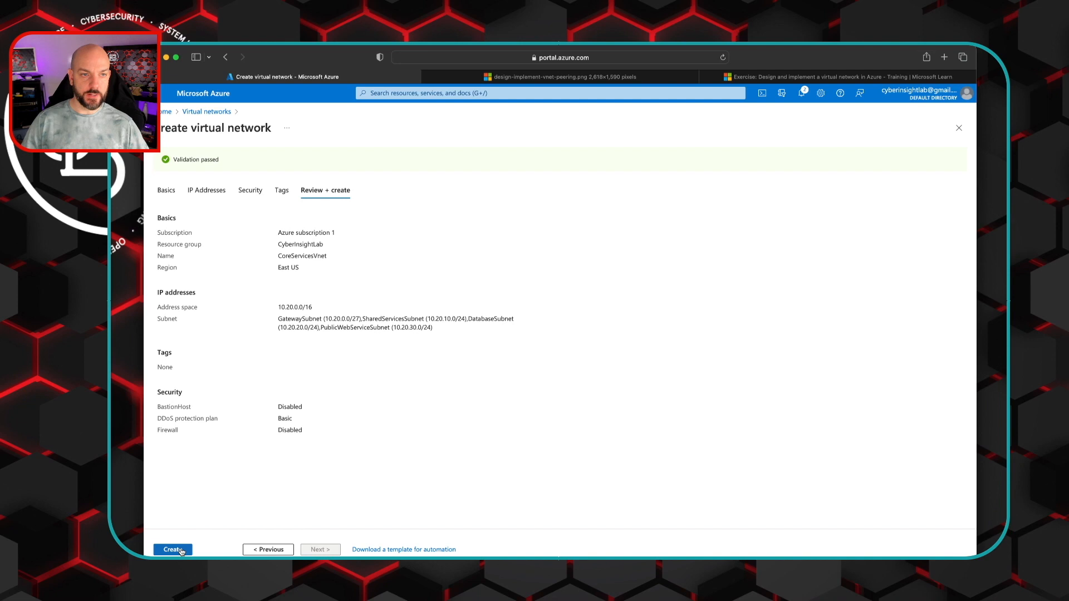
click(172, 549)
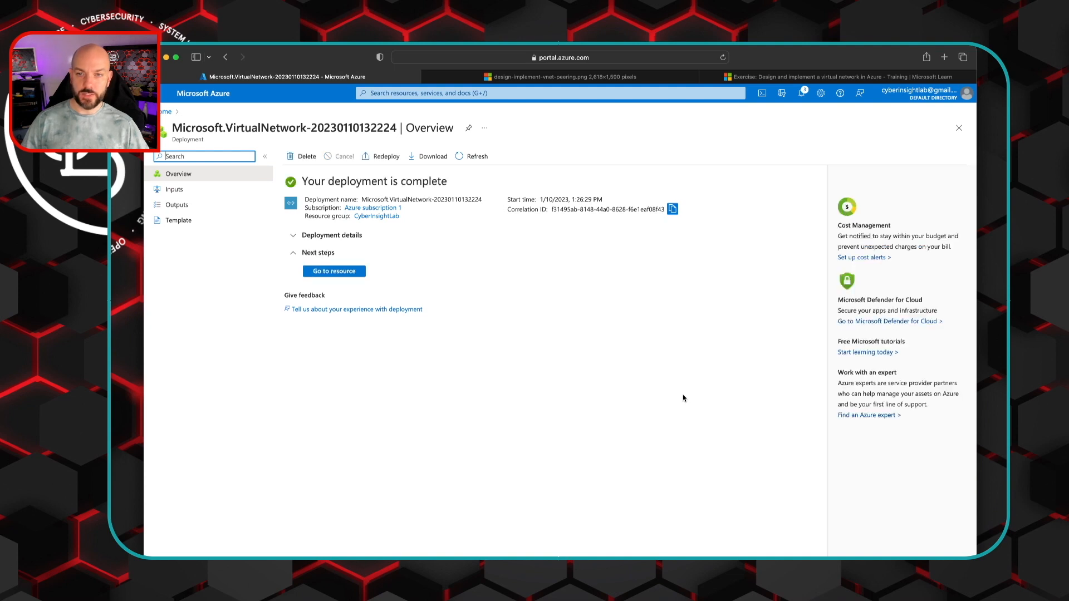
Open the deployed CoreServicesVnet and examine its activity log, address space, subnets and DNS servers
click(295, 238)
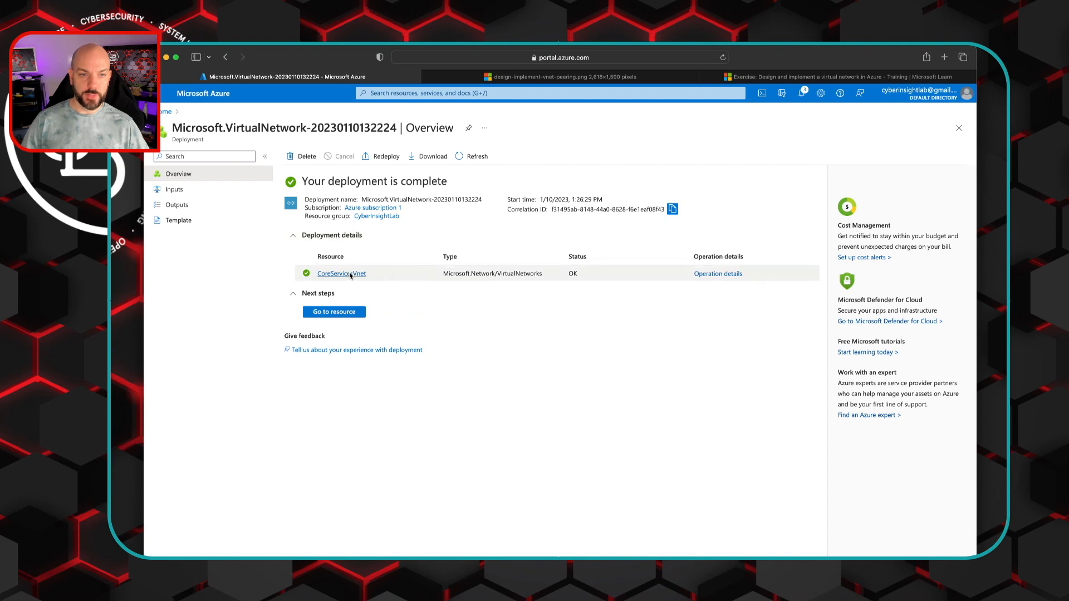
click(336, 315)
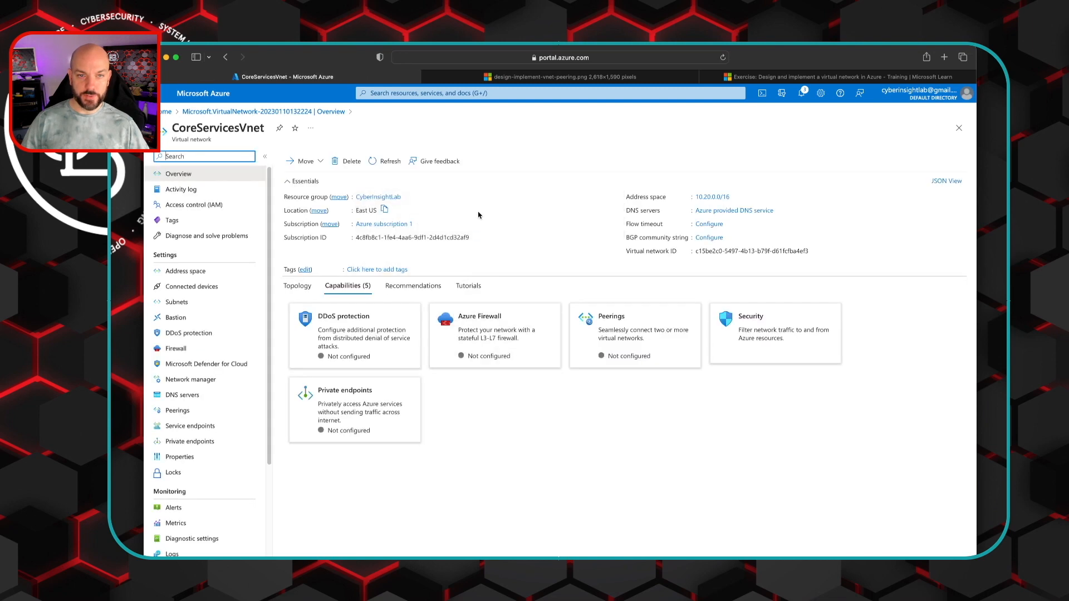
click(185, 191)
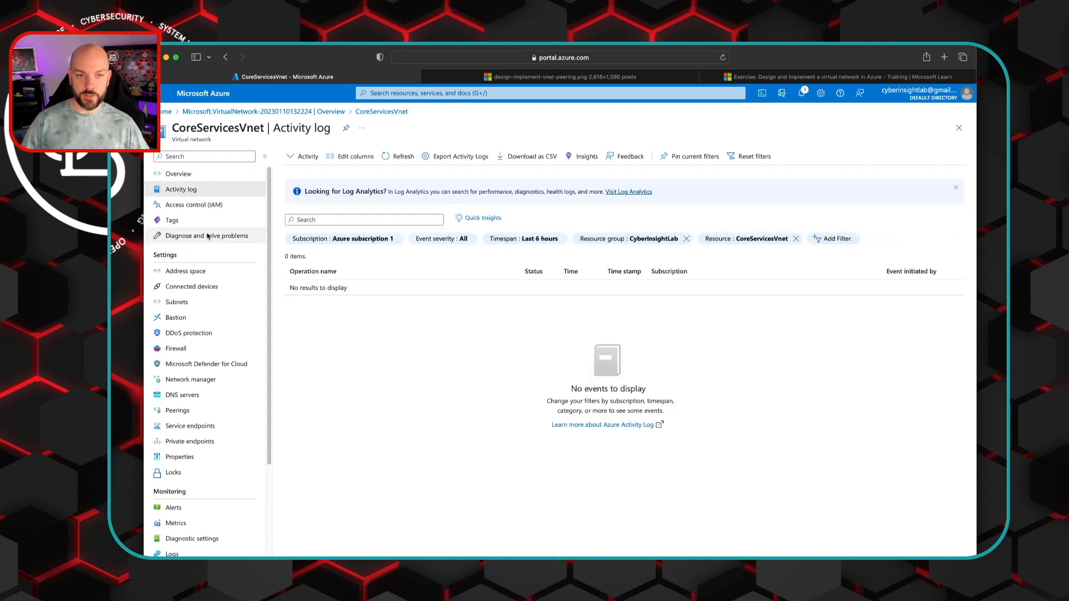
click(198, 272)
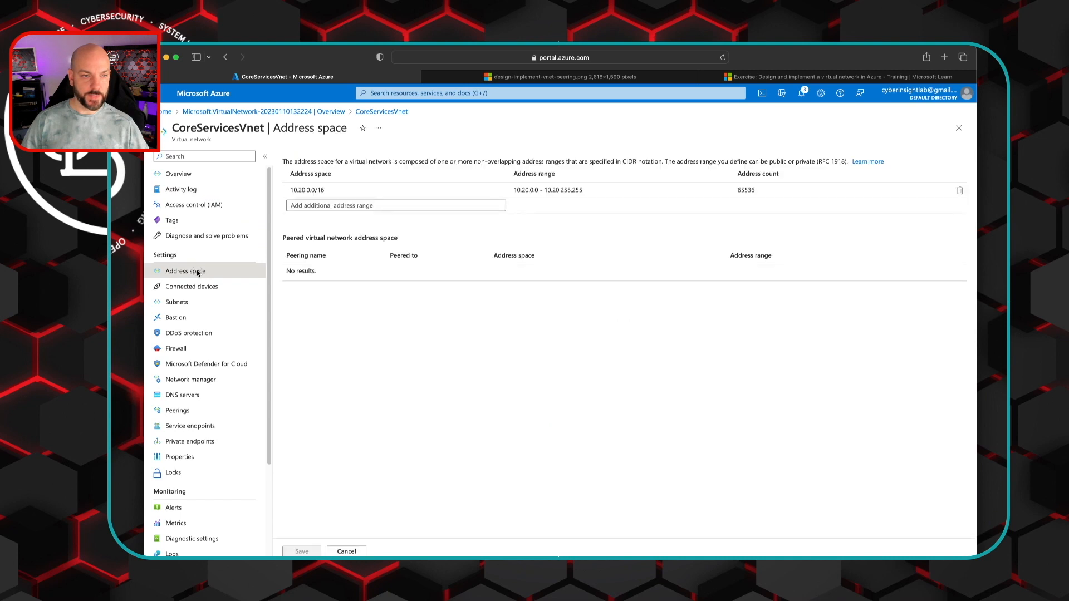
click(174, 304)
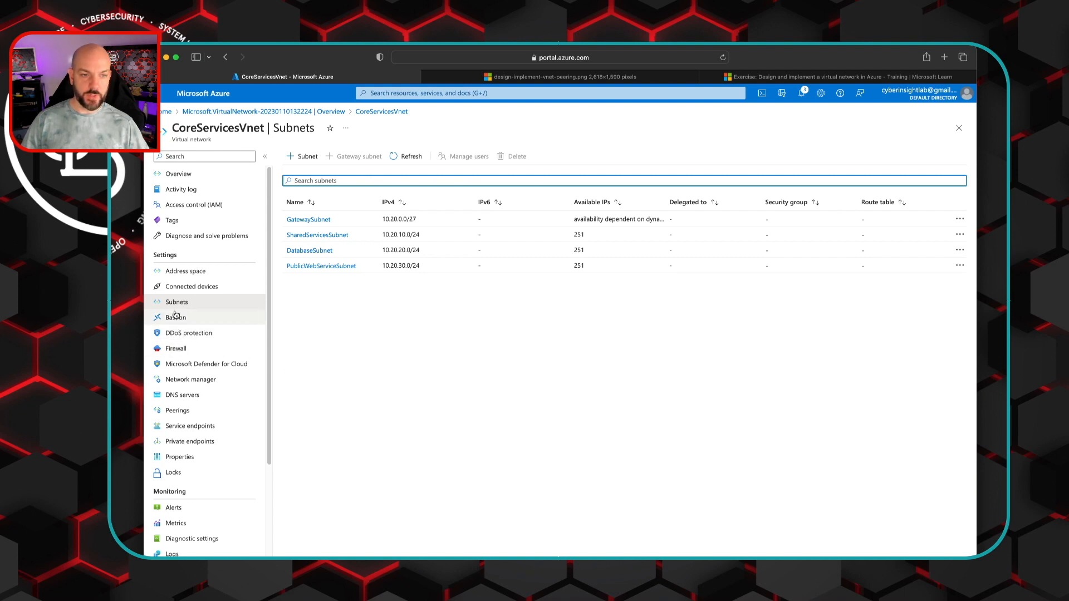
click(185, 398)
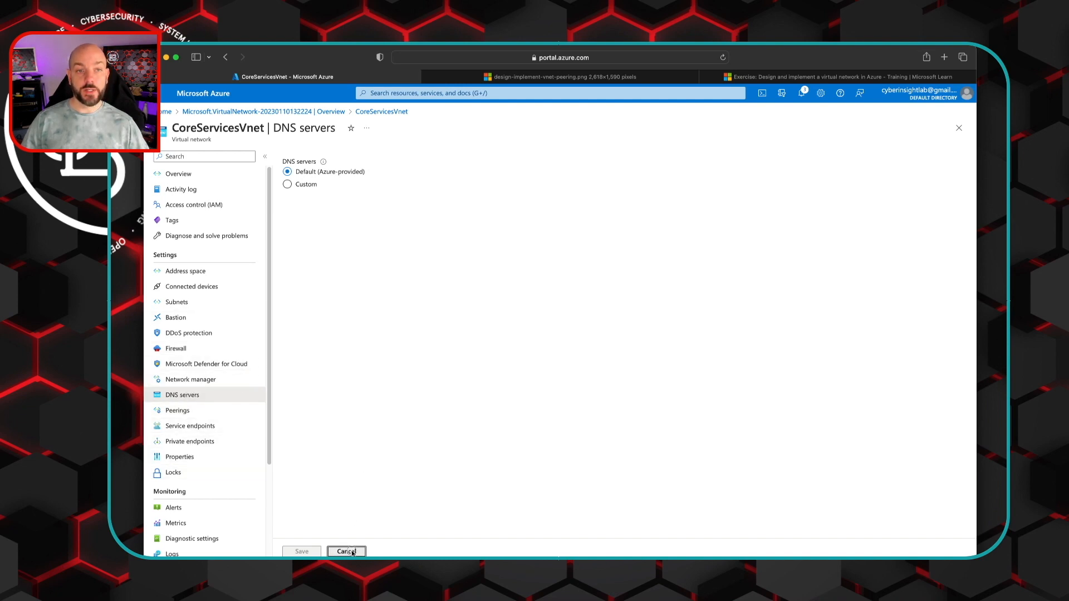
Start creating another virtual network and assign it to the CyberInsightLab resource group
click(446, 94)
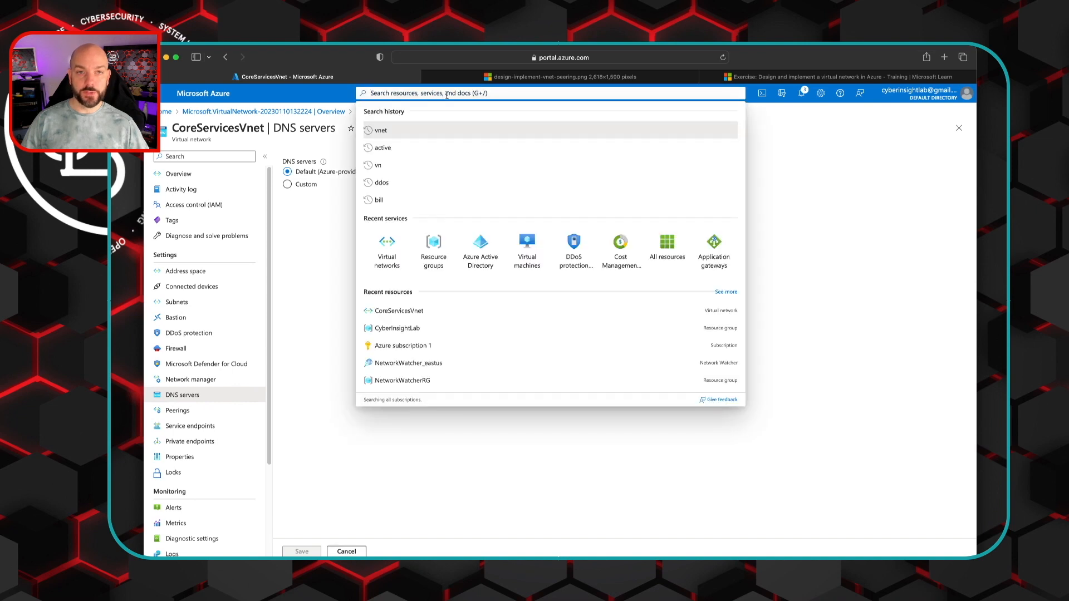
click(387, 247)
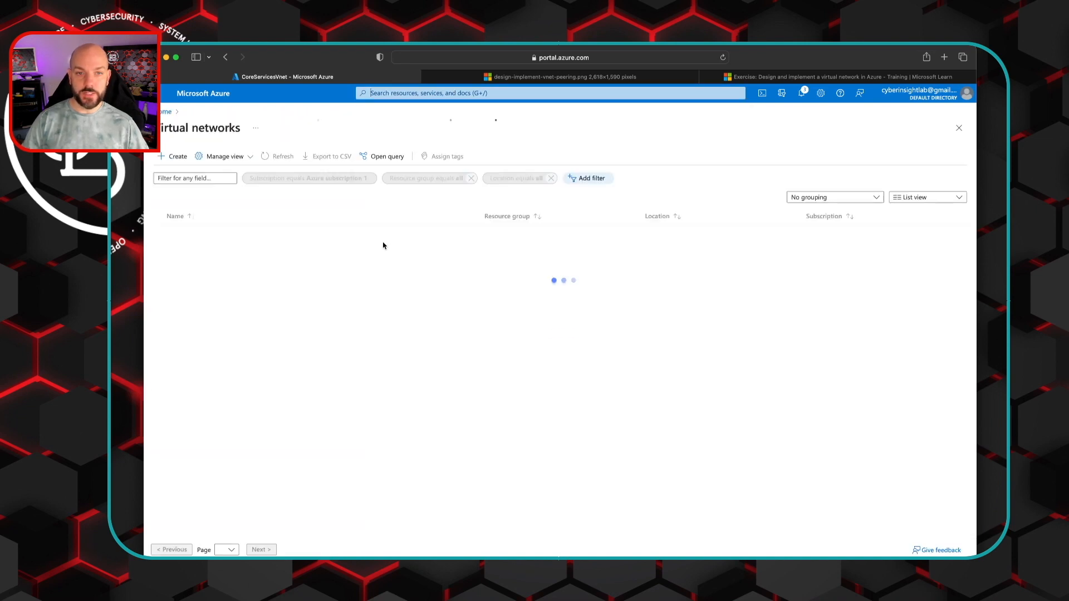
click(178, 156)
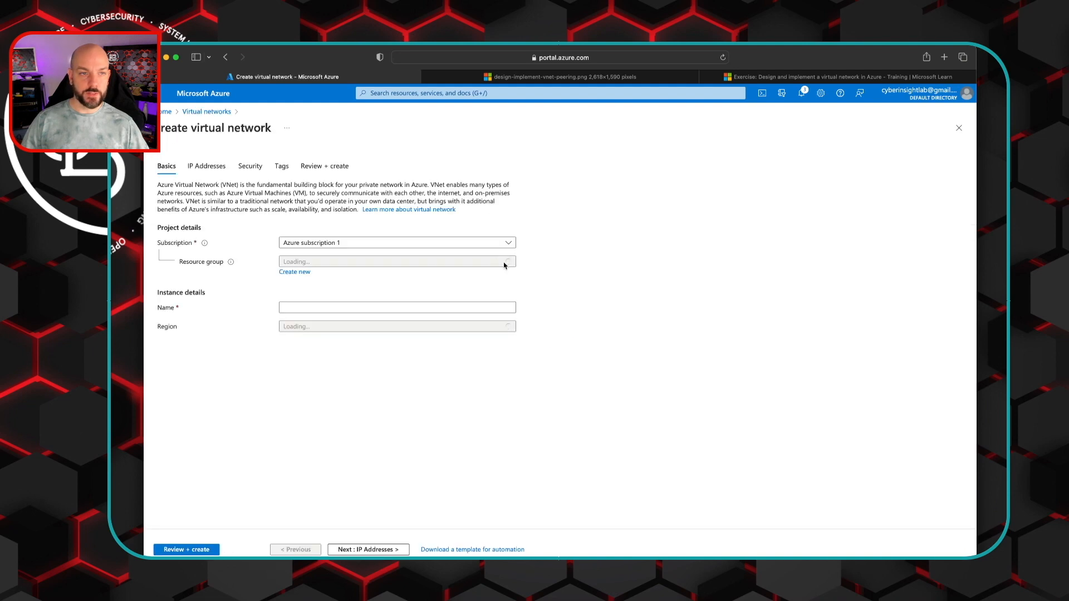
click(509, 265)
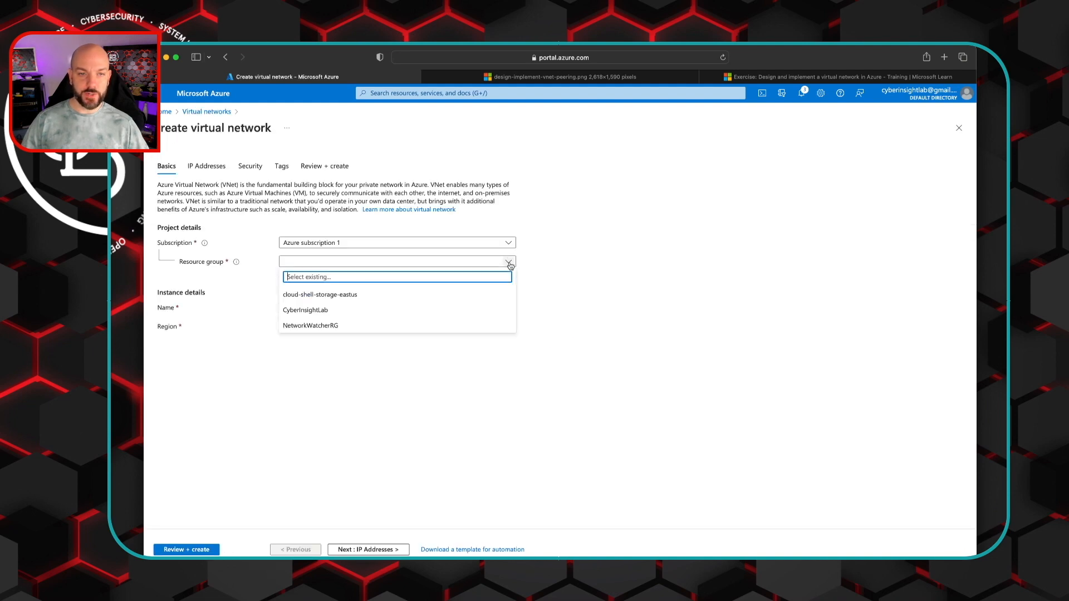
click(309, 310)
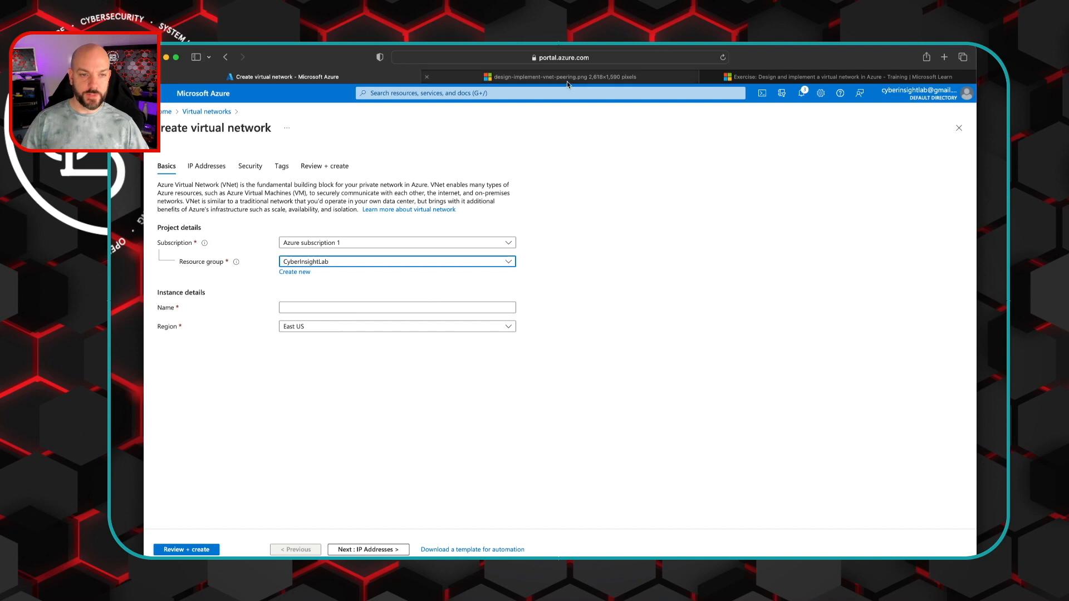
Copy the name ManufacturingVnet from the Microsoft Learn exercise into the Azure form and set the region to West Europe and address space to 10.30.0.0/16
click(775, 79)
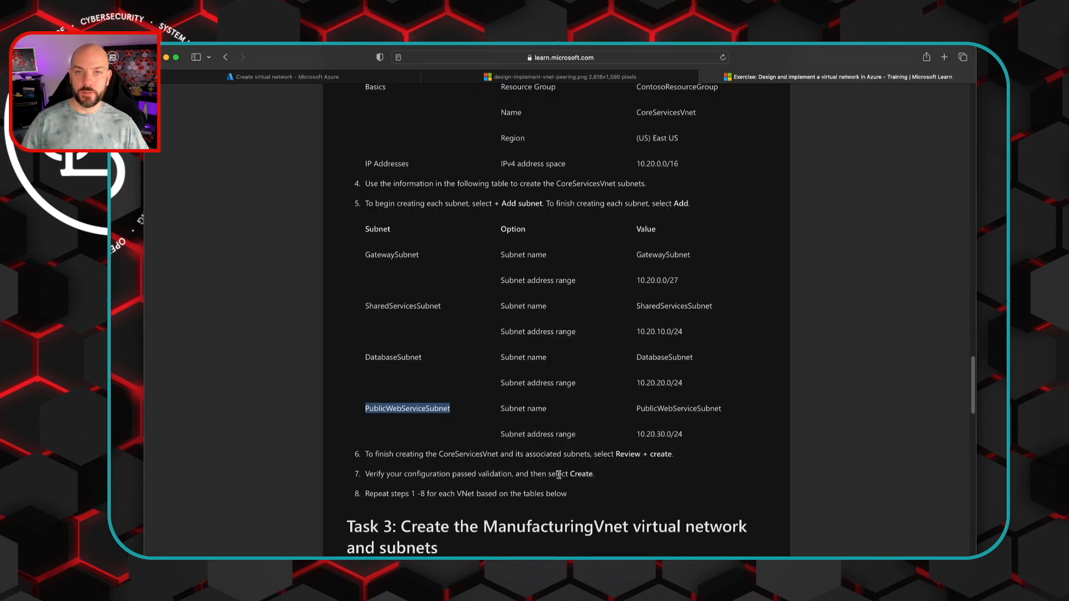
scroll(559, 475, down, 1)
scroll(559, 475, down, 5)
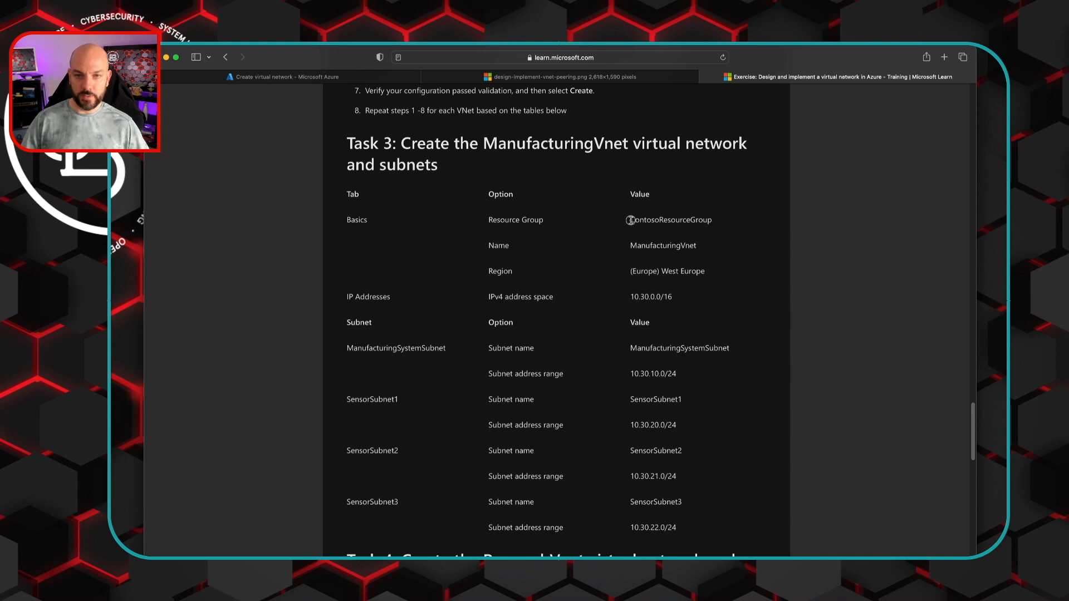
drag(630, 245, 697, 245)
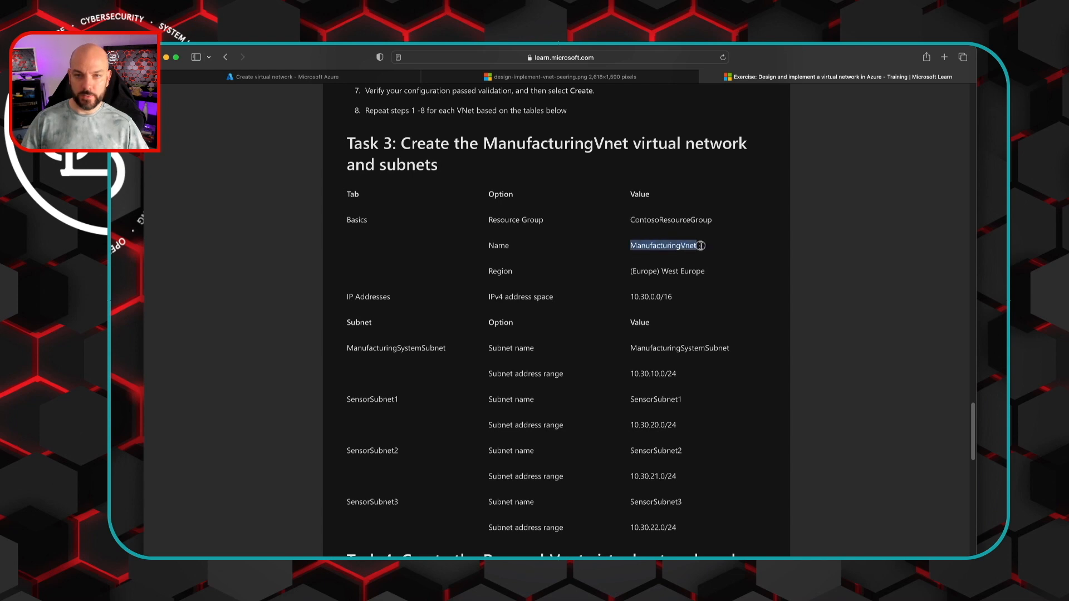
right_click(691, 246)
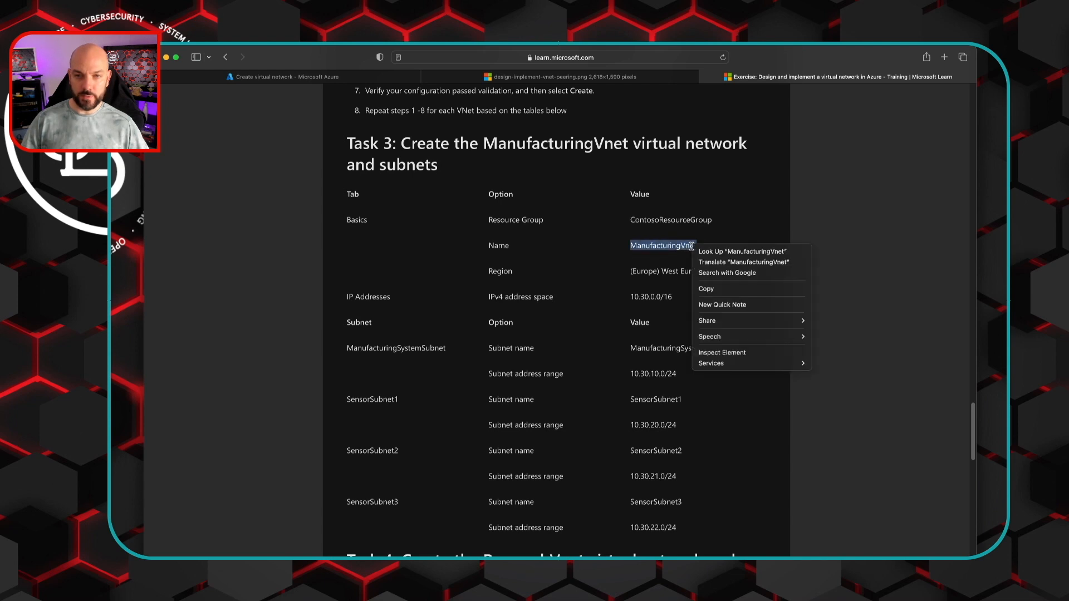
click(718, 287)
click(358, 78)
click(390, 306)
key(super+v)
click(389, 327)
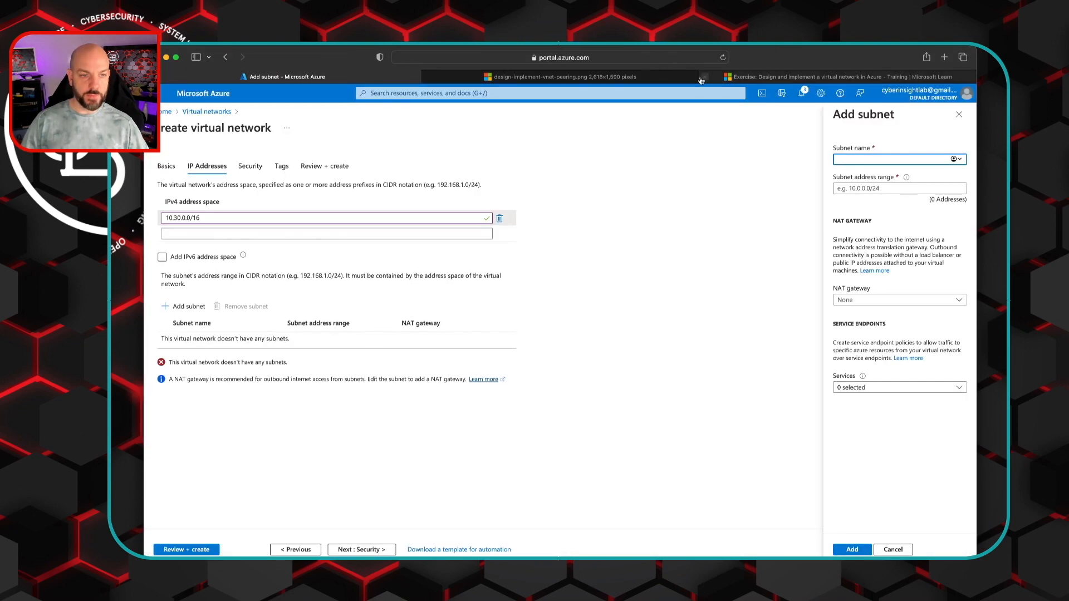
Copy the ManufacturingSystemSubnet name from the Microsoft Learn exercise and add that subnet in the Azure portal with the range 10.30.10.0/24
click(701, 81)
double_click(431, 289)
right_click(432, 290)
click(458, 341)
click(284, 77)
click(868, 160)
key(super+v)
click(865, 190)
text(10.30.10.0/24)
click(851, 549)
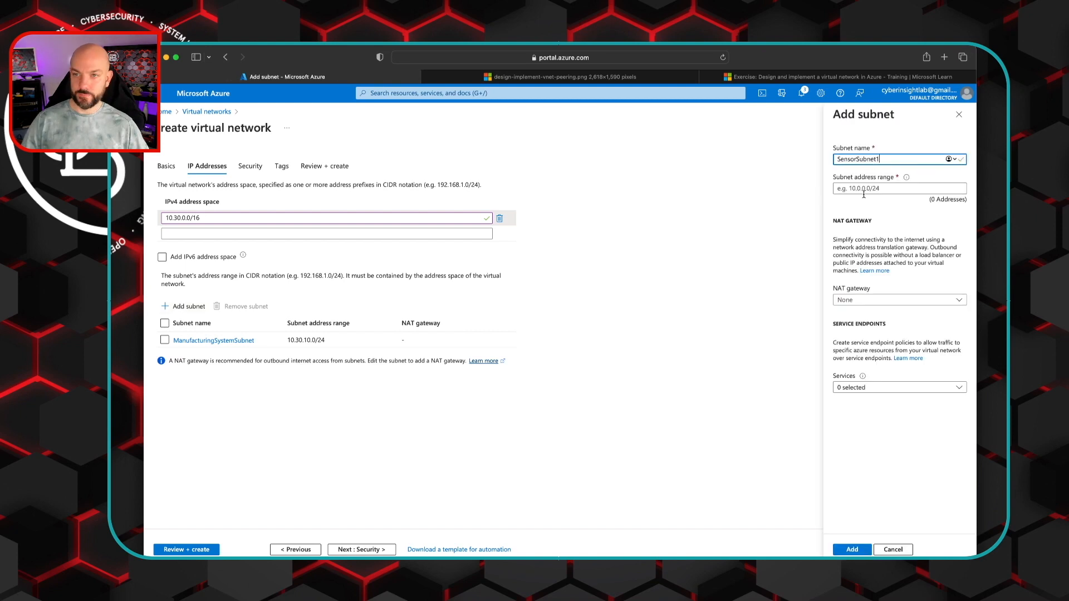
Add SensorSubnet1 with the range 10.30.20.0/24 and SensorSubnet2 with the range 10.30.21.0/24
text(10.30.20.0/24)
click(852, 549)
click(852, 159)
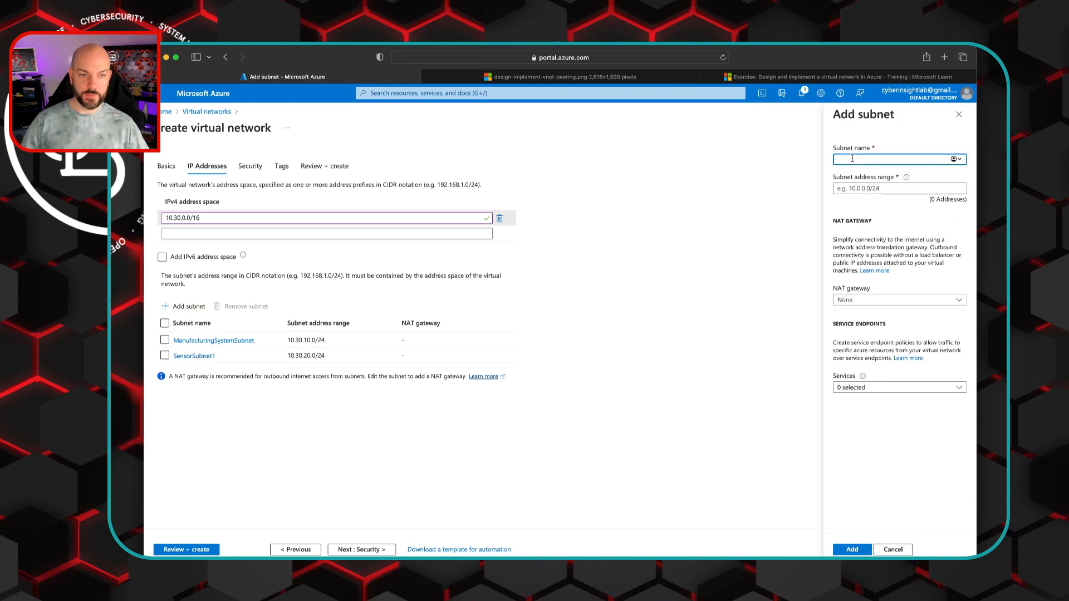
text(SensorSubnet2)
click(867, 190)
text(10.30.)
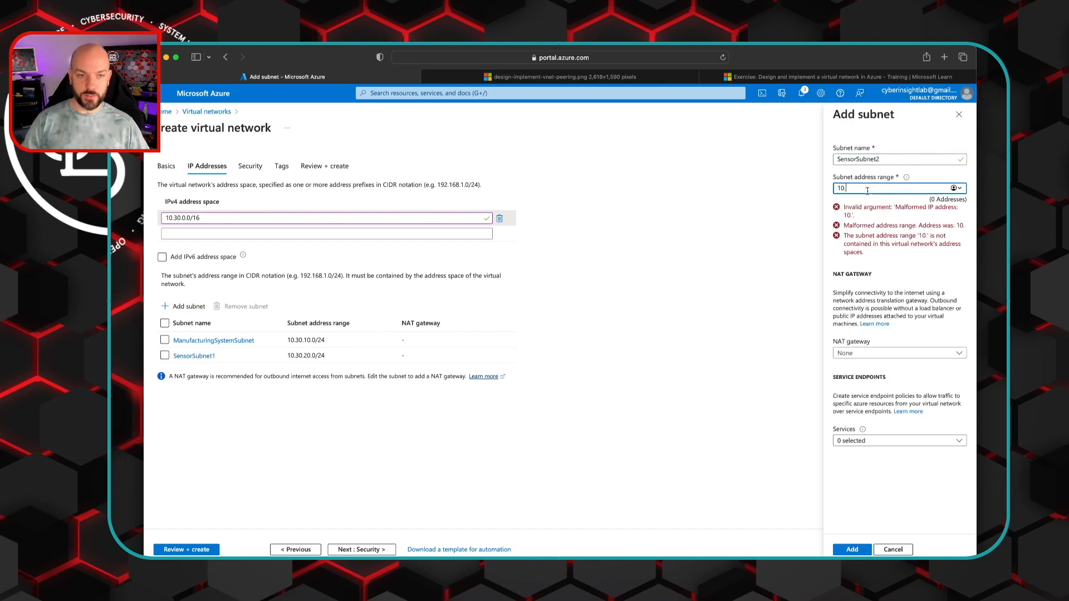
text(21.0/24)
key(Return)
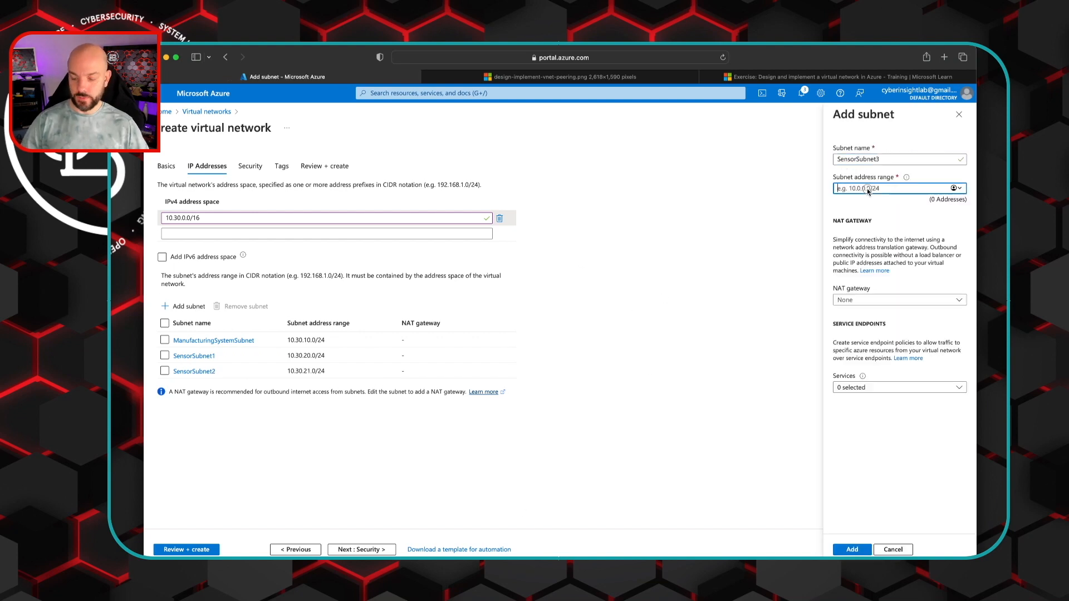
Add SensorSubnet3 with the range 10.30.22.0/24, then validate and create the ManufacturingVnet virtual network
click(851, 549)
click(361, 549)
click(195, 552)
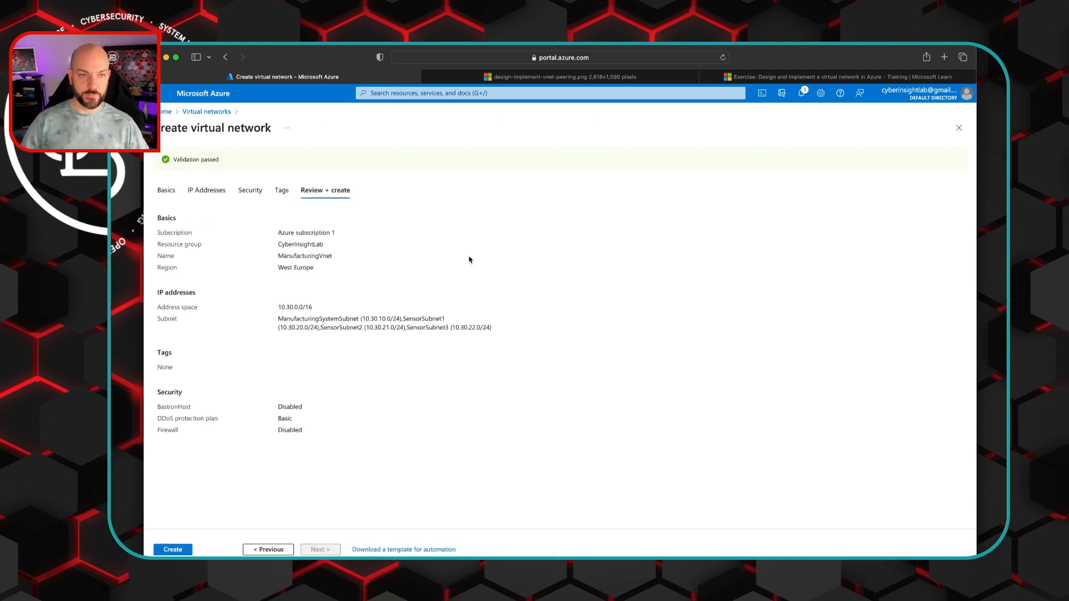
click(178, 550)
Find Task 4 in the Microsoft Learn exercise and copy the virtual network name ResearchVnet
click(841, 77)
scroll(620, 499, down, 8)
scroll(619, 499, up, 3)
scroll(617, 499, up, 1)
right_click(654, 251)
click(671, 296)
Return to the virtual networks list in the Azure portal and start creating another virtual network
click(363, 78)
click(334, 271)
click(214, 112)
click(166, 111)
click(245, 149)
click(174, 157)
Assign the network to the CyberInsightLab resource group, name it ResearchVnet and set its region to Southeast Asia per the exercise
click(396, 261)
click(320, 308)
key(super+v)
click(837, 77)
click(356, 78)
click(356, 327)
text(south)
click(313, 456)
Set the ResearchVnet IPv4 address space to 10.40.0.0/16, as given in the Microsoft Learn exercise, replacing the default range
click(368, 549)
click(206, 234)
click(837, 77)
click(379, 76)
text(10.40.0.0/16)
click(500, 218)
Add the ResearchSystemSubnet subnet, copied from the Microsoft Learn exercise, with the range 10.40.0.0/24, then create the ResearchVnet virtual network
click(184, 306)
click(838, 78)
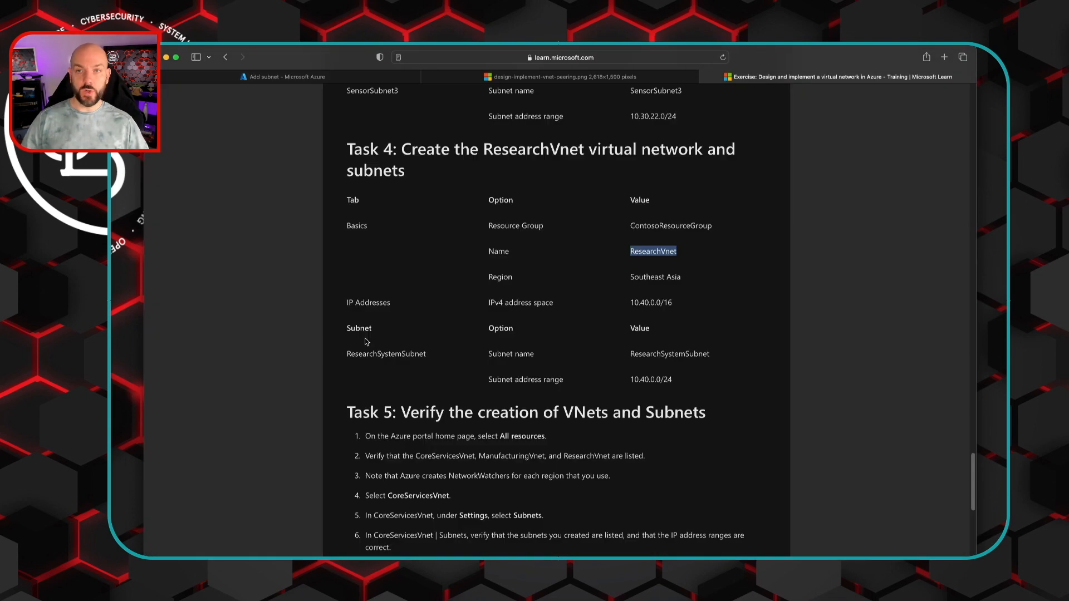
double_click(666, 351)
key(super+c)
click(287, 76)
key(super+v)
click(880, 190)
text(10.40.0.0/24)
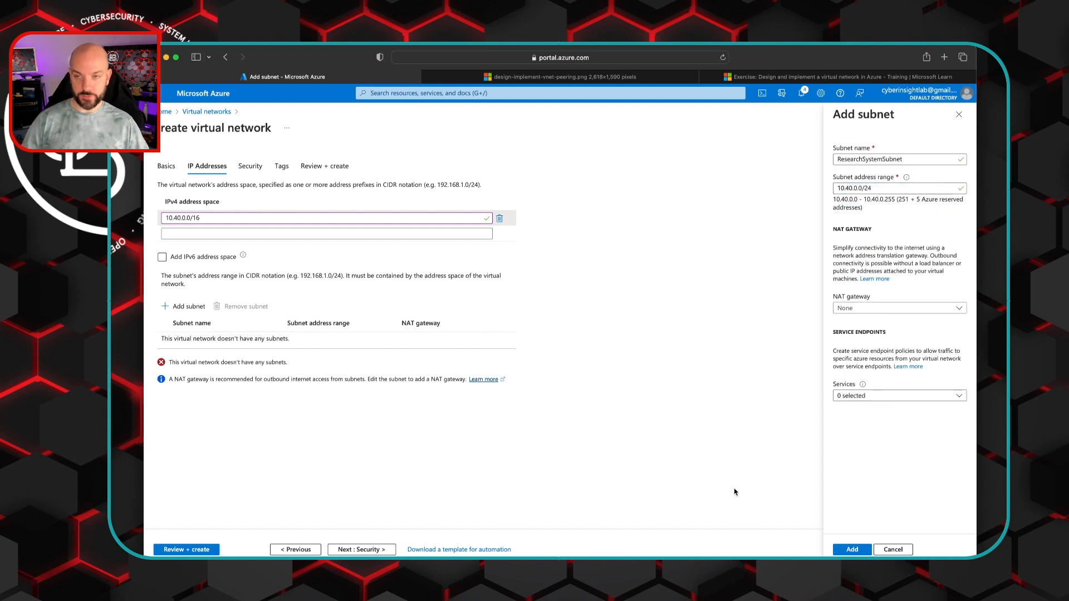
click(852, 549)
click(187, 550)
click(173, 549)
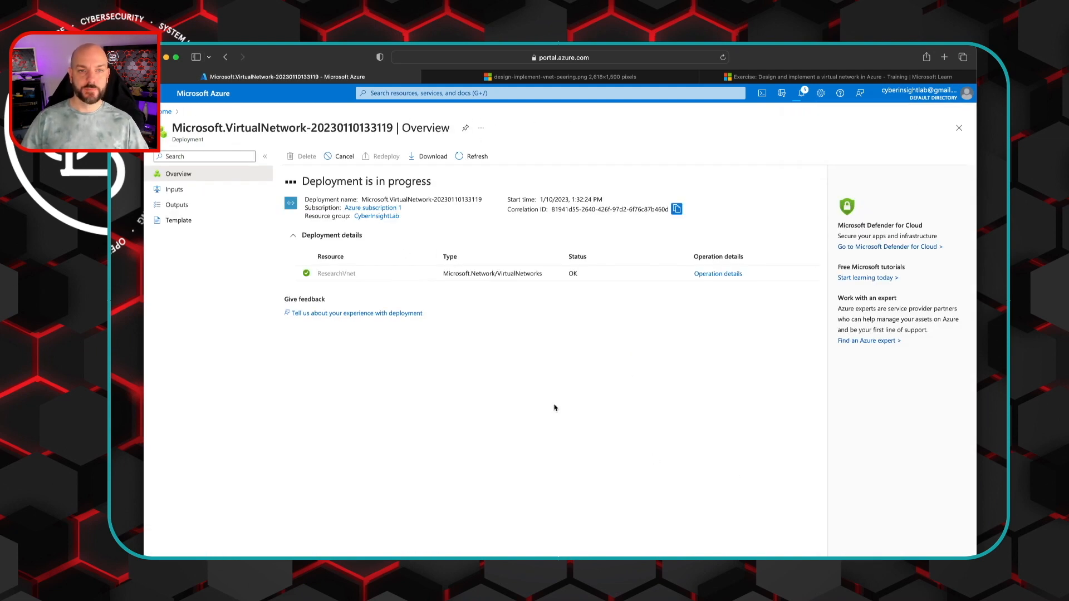
Check the list of virtual networks in the Azure portal, then examine the subnets of CoreServicesVnet
click(403, 94)
text(v)
click(412, 190)
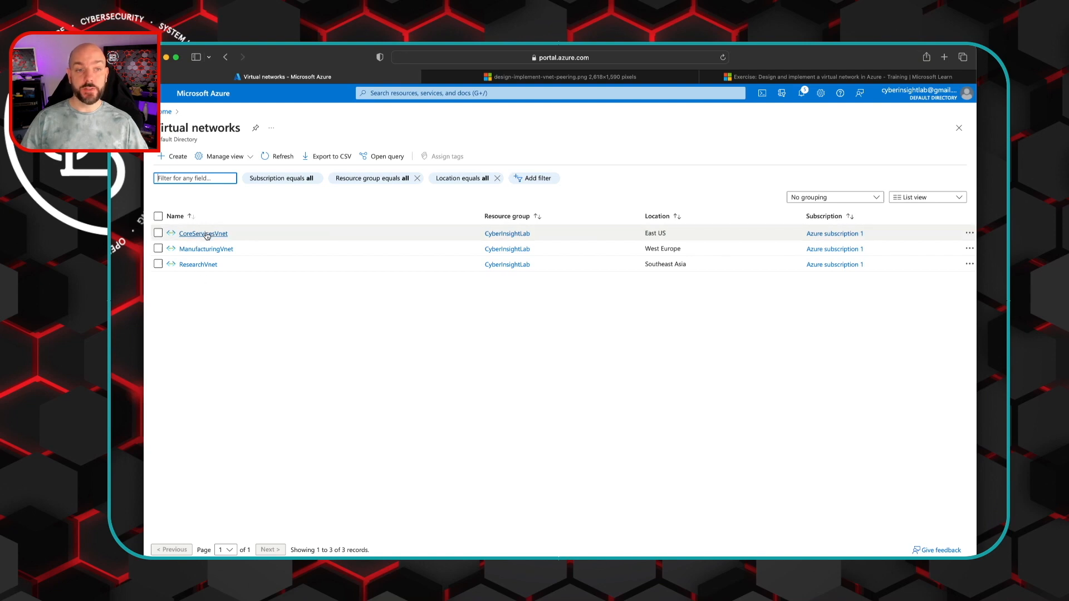
click(206, 234)
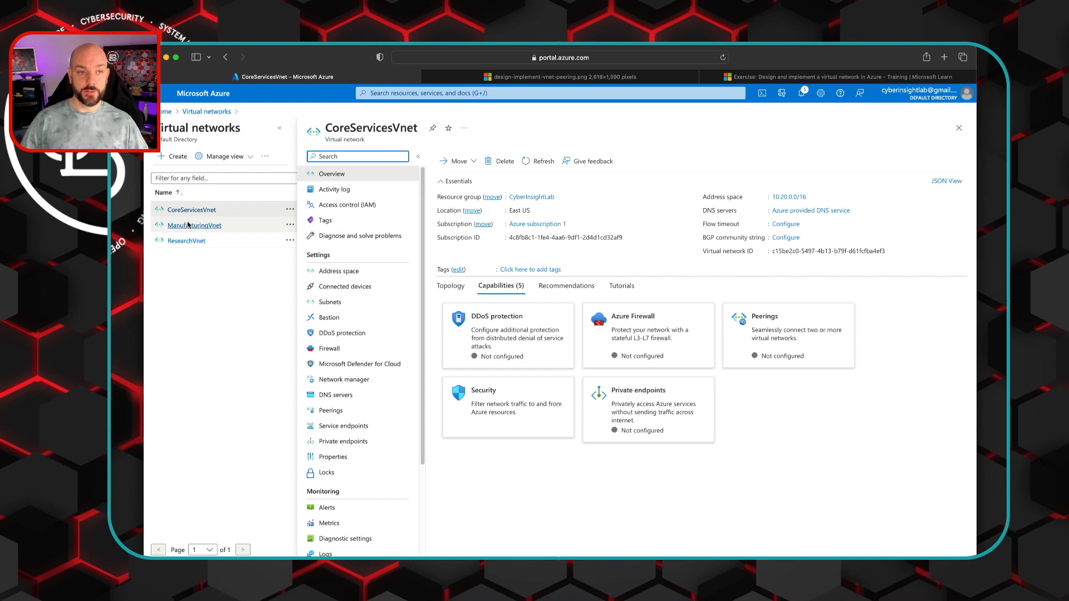
click(328, 302)
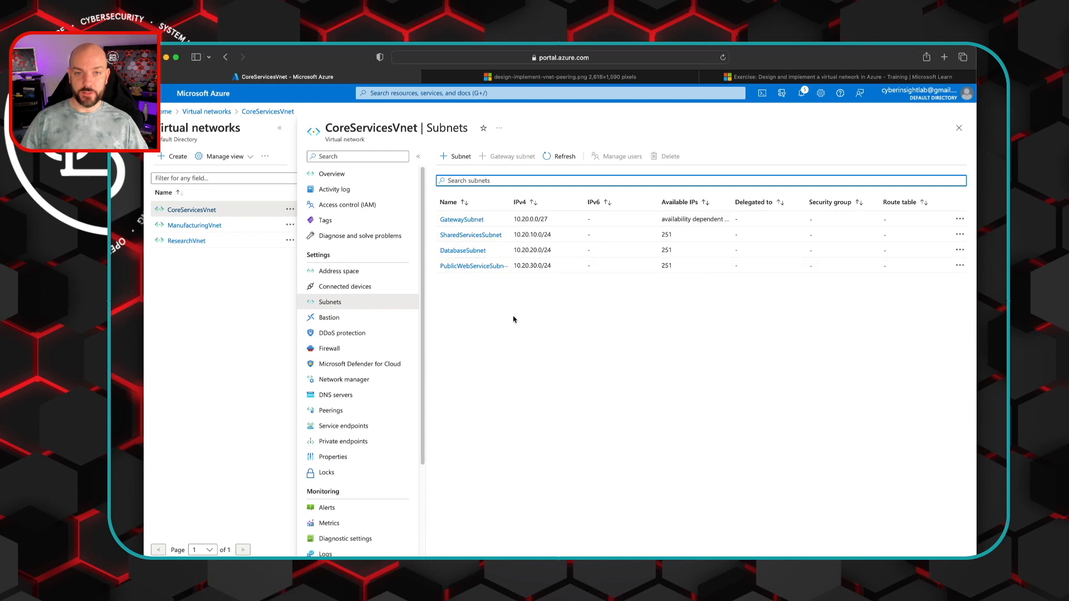
Review the Task 5 verification instructions in the Microsoft Learn exercise and look back over the earlier network tables
click(783, 82)
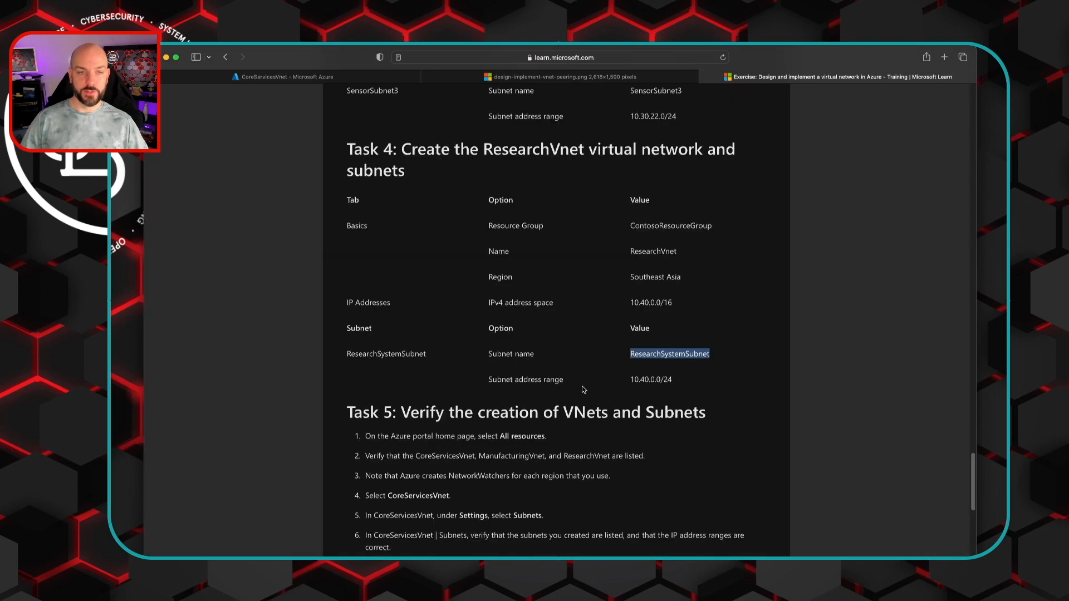
scroll(582, 387, down, 5)
scroll(582, 389, down, 8)
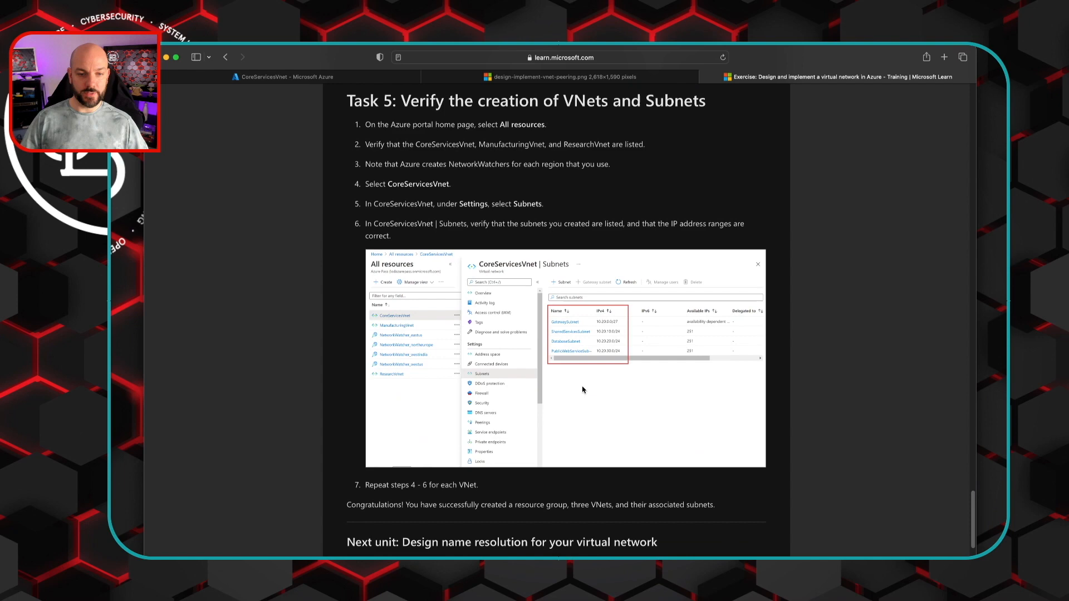
scroll(583, 388, up, 20)
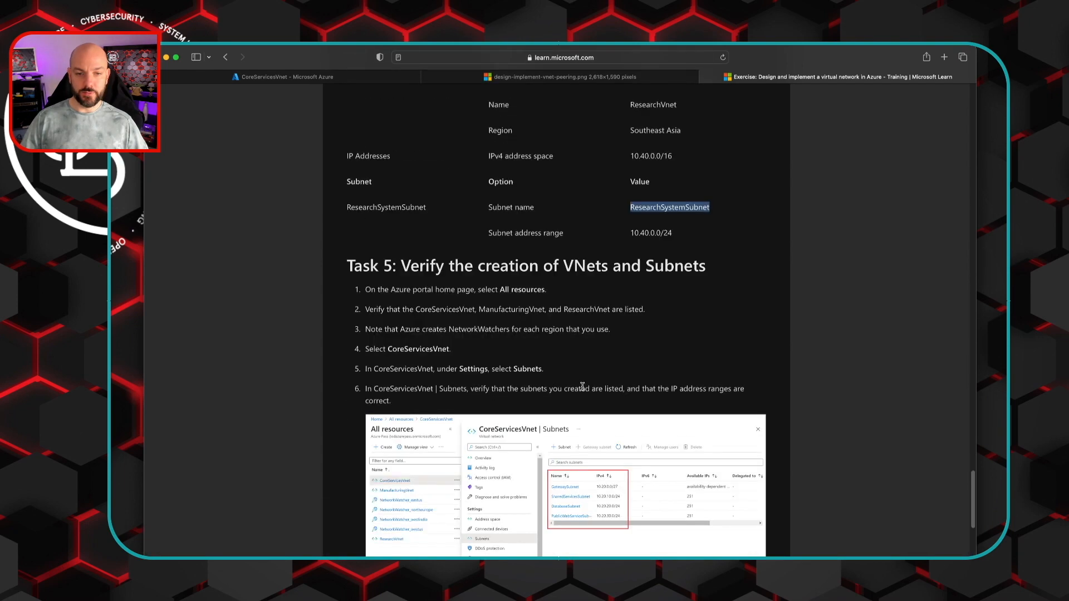
scroll(582, 389, up, 3)
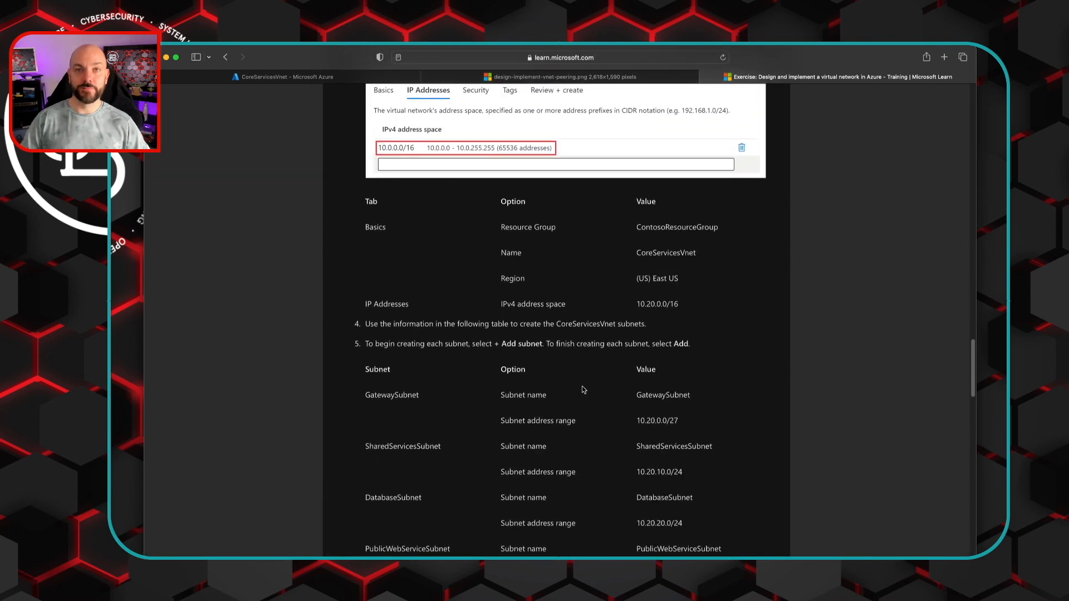